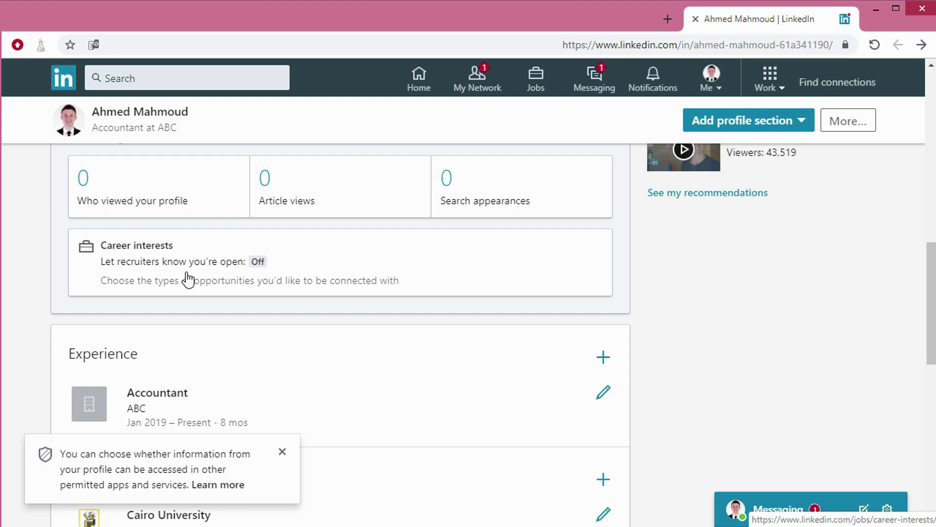
# - Open Career interests, enable letting recruiters know you're open, and add the recruiter note "I am actively searching for new job."
pyautogui.click(258, 262)
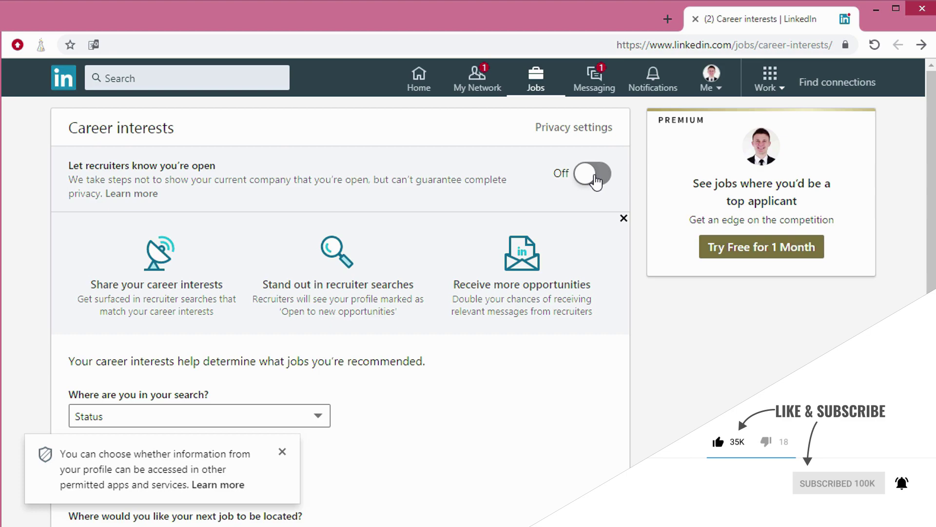
pyautogui.click(593, 173)
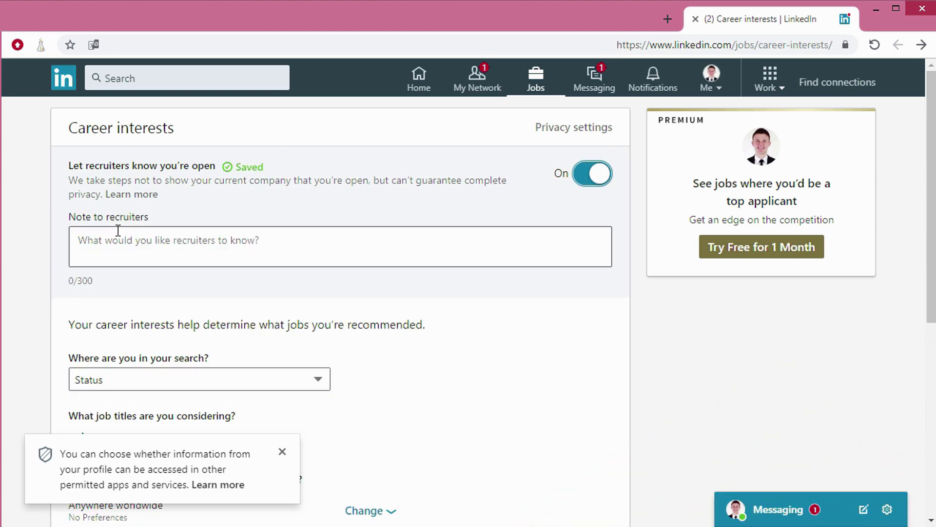
pyautogui.click(104, 243)
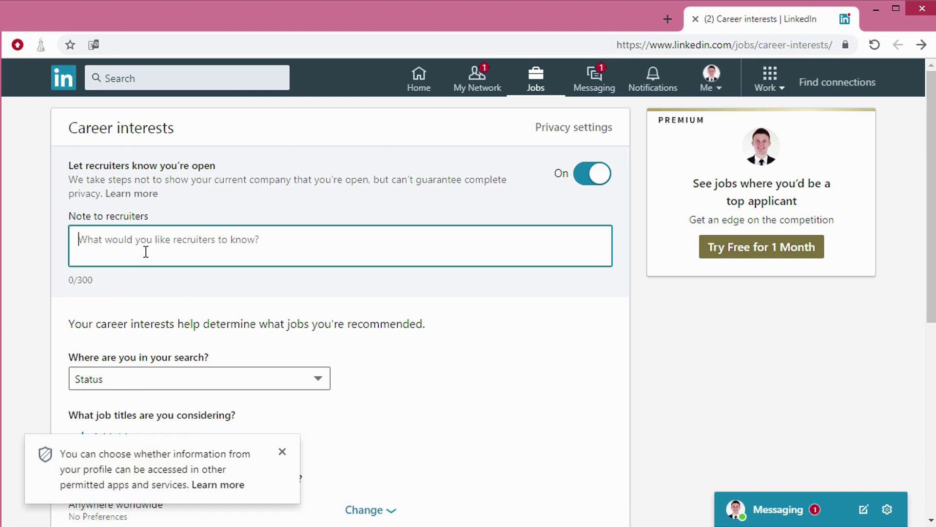
pyautogui.write('I a')
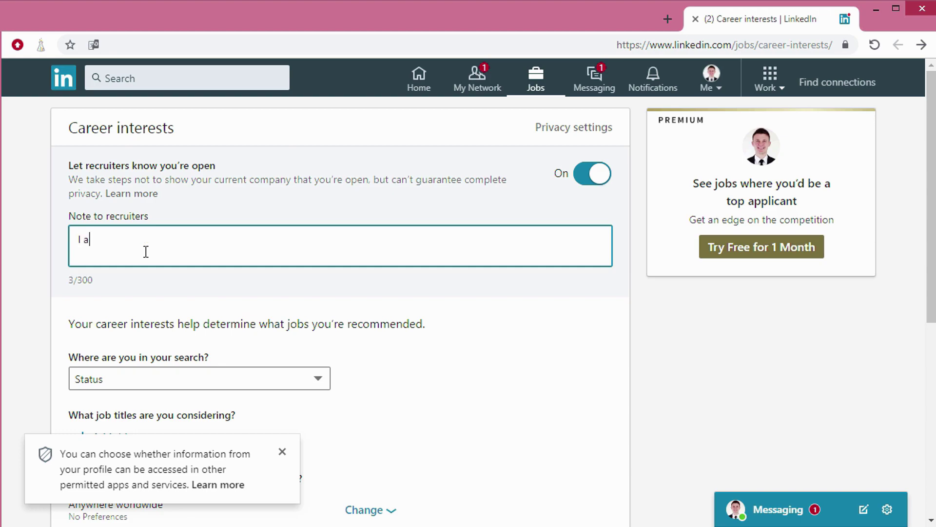
pyautogui.write('m actively searching for ')
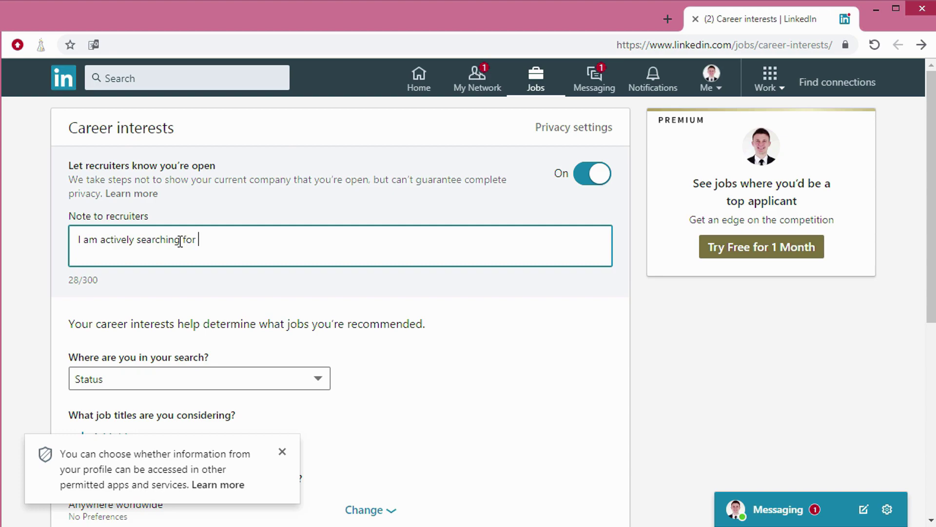
pyautogui.write('new job')
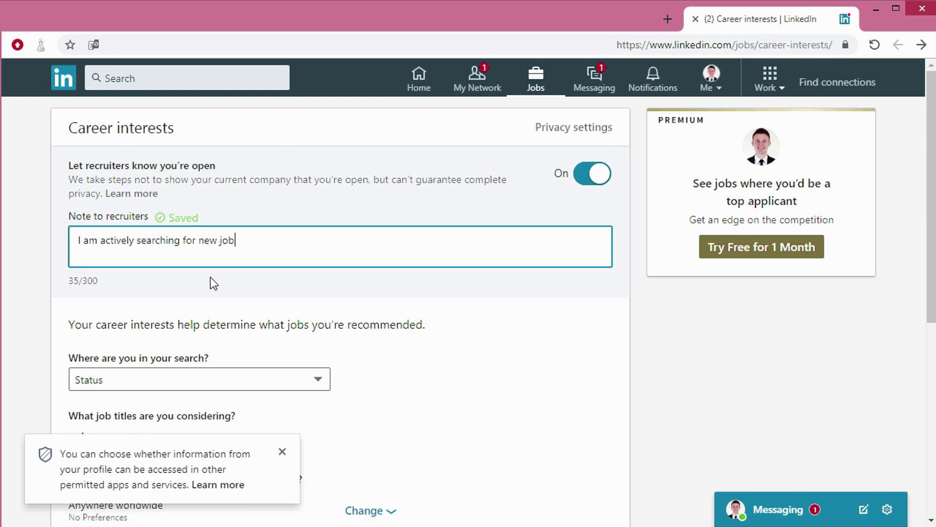
pyautogui.click(32, 259)
pyautogui.click(248, 238)
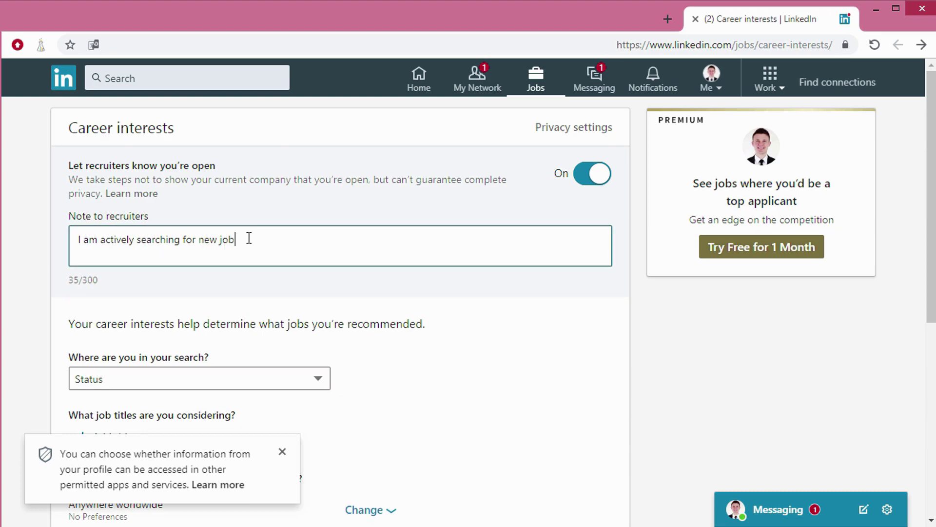
pyautogui.write('.')
pyautogui.click(24, 261)
# - Set the job search status to "Actively applying"
pyautogui.scroll(-2, 24, 261)
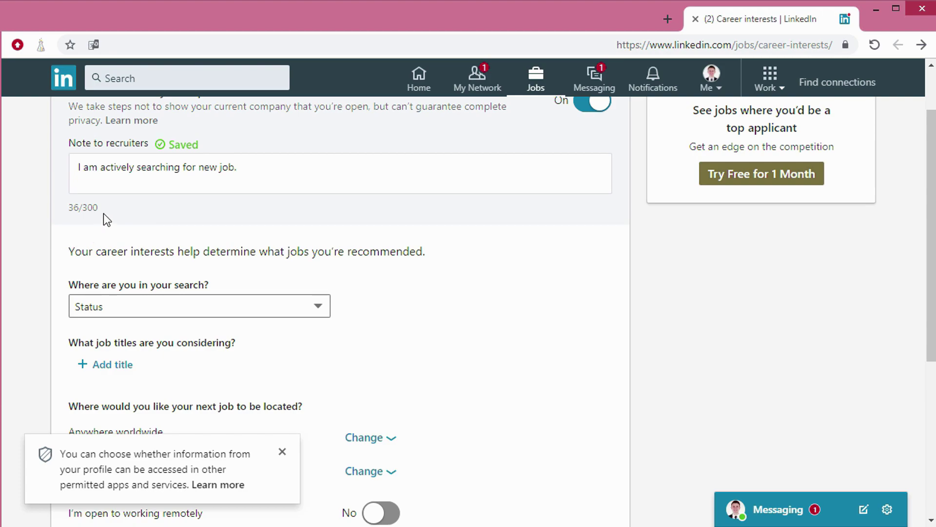
pyautogui.scroll(-2, 55, 252)
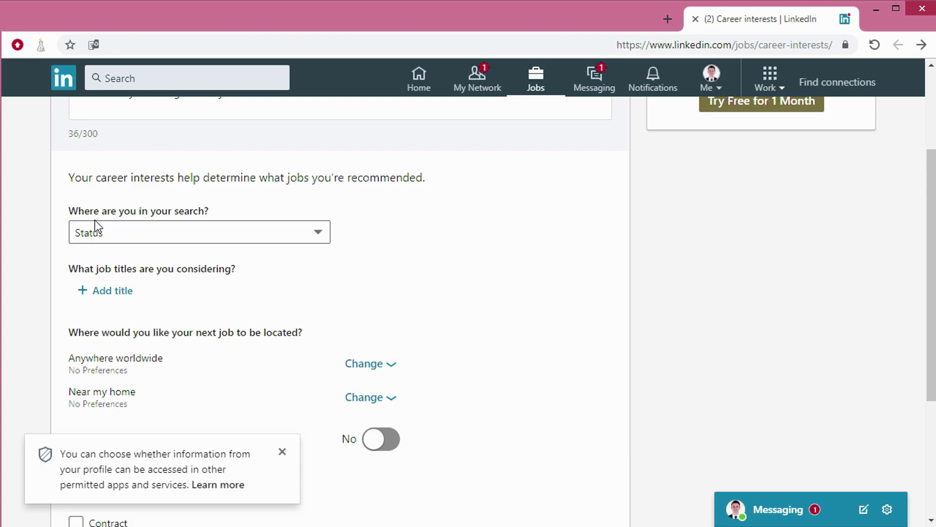
pyautogui.click(230, 236)
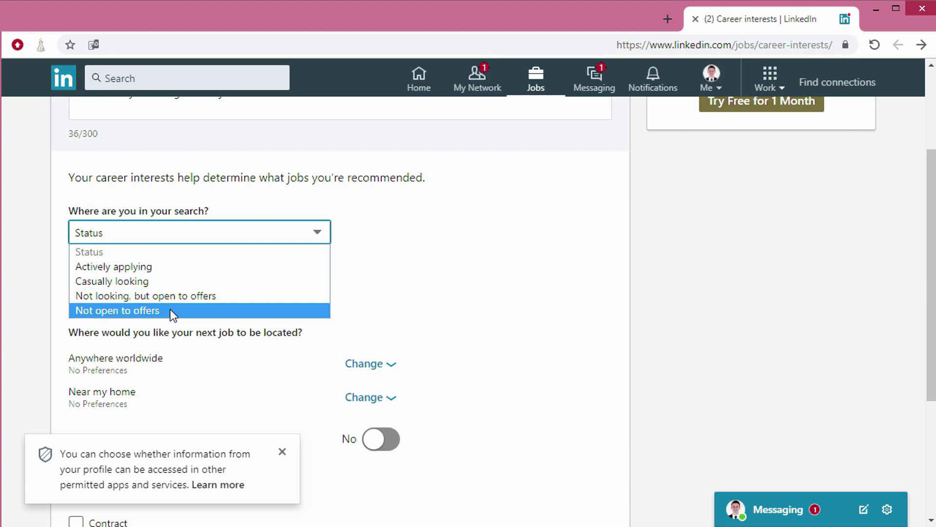
pyautogui.click(165, 268)
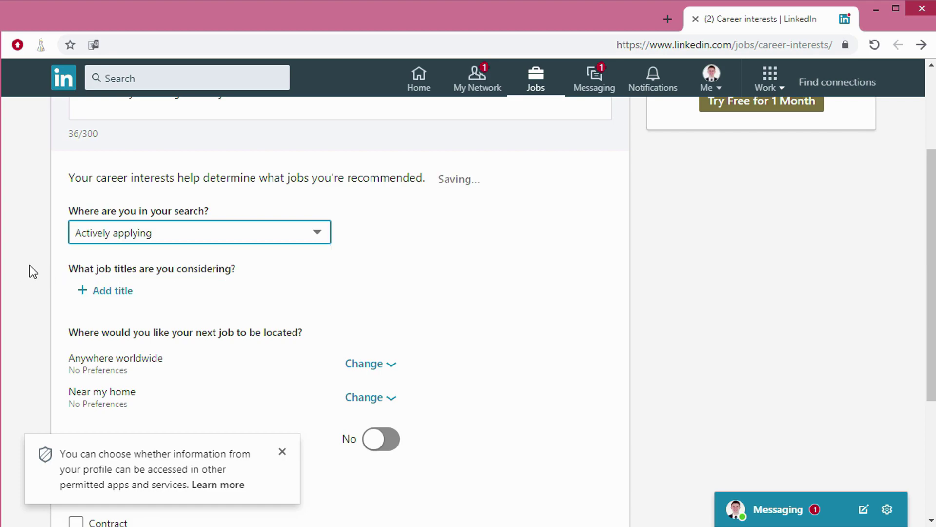
# - Add Accountant, Payroll Specialist, Finance Specialist and Customer Service Representative as the job titles being considered
pyautogui.scroll(-2, 31, 265)
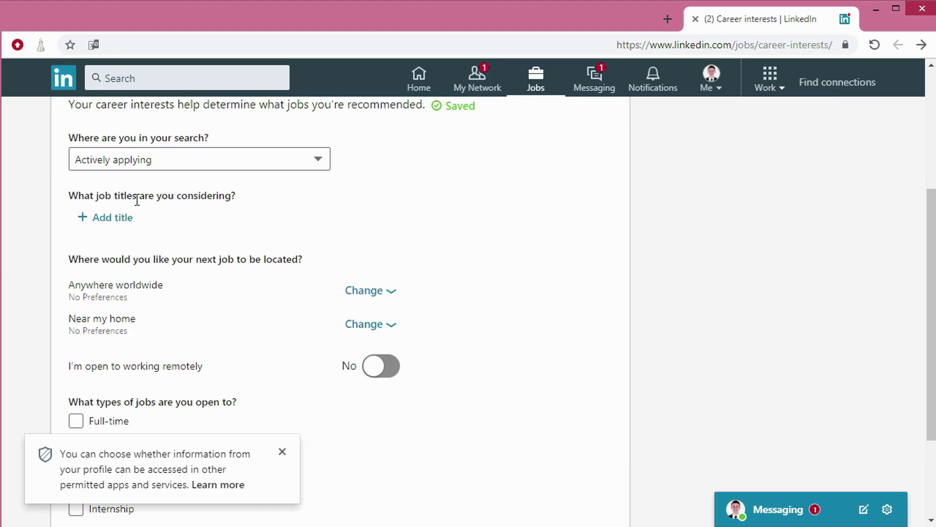
pyautogui.click(122, 219)
pyautogui.write('A')
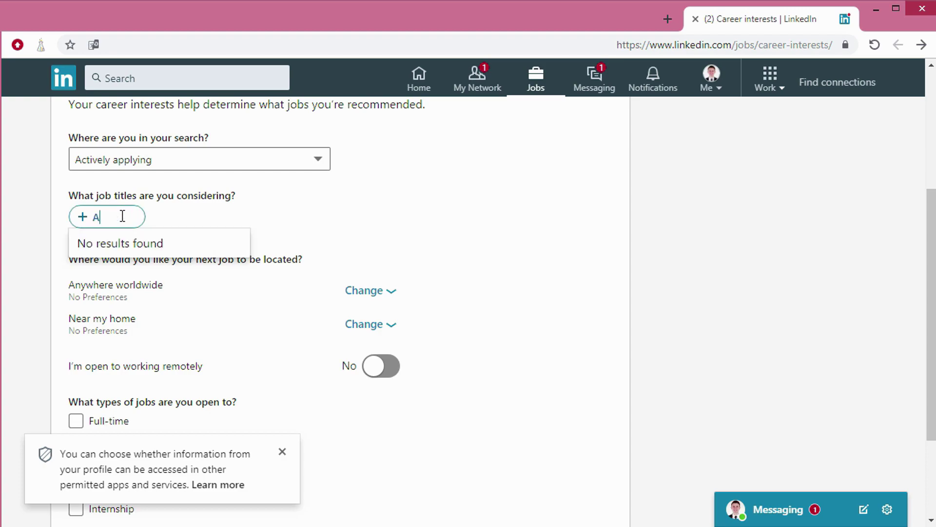
pyautogui.write('cc')
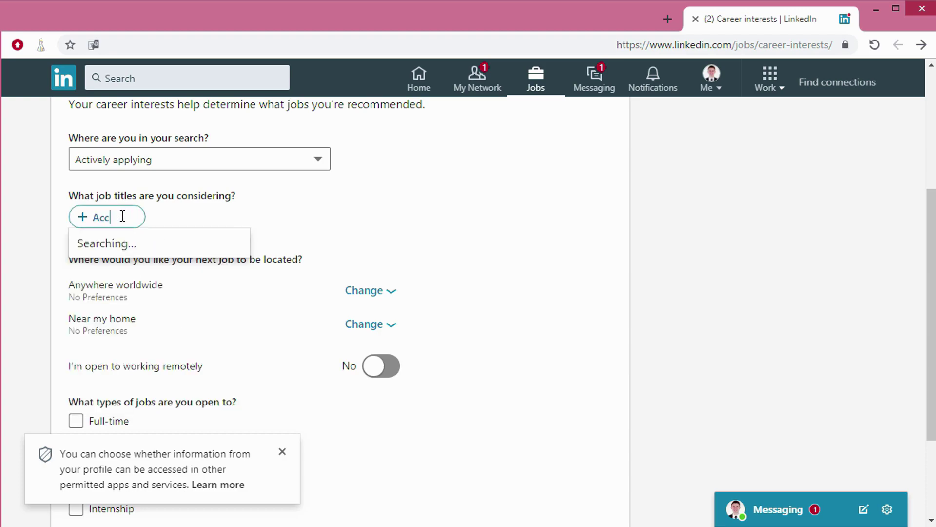
pyautogui.click(108, 274)
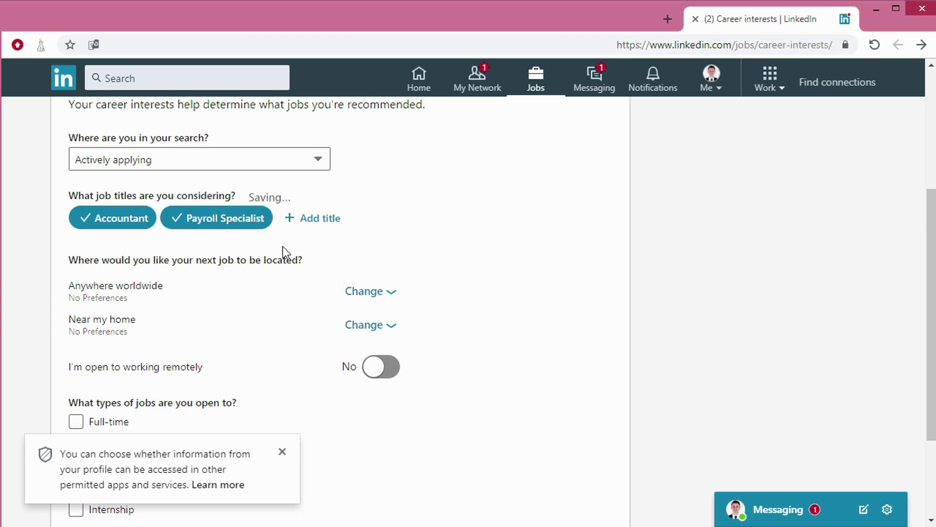
pyautogui.click(320, 224)
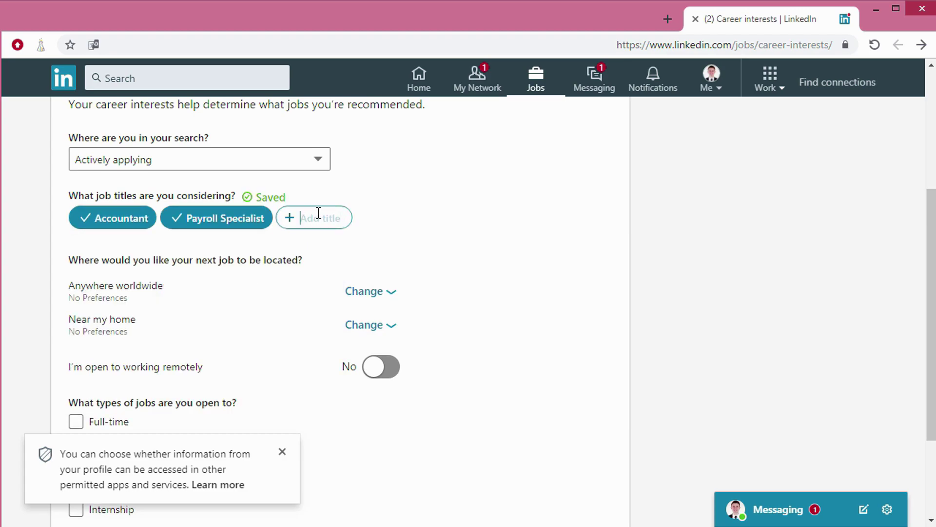
pyautogui.write('fin')
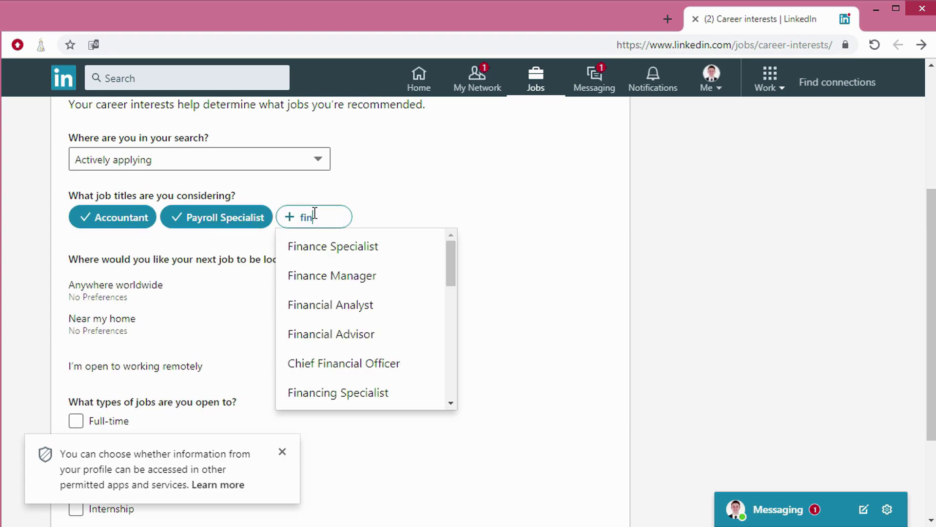
pyautogui.click(322, 246)
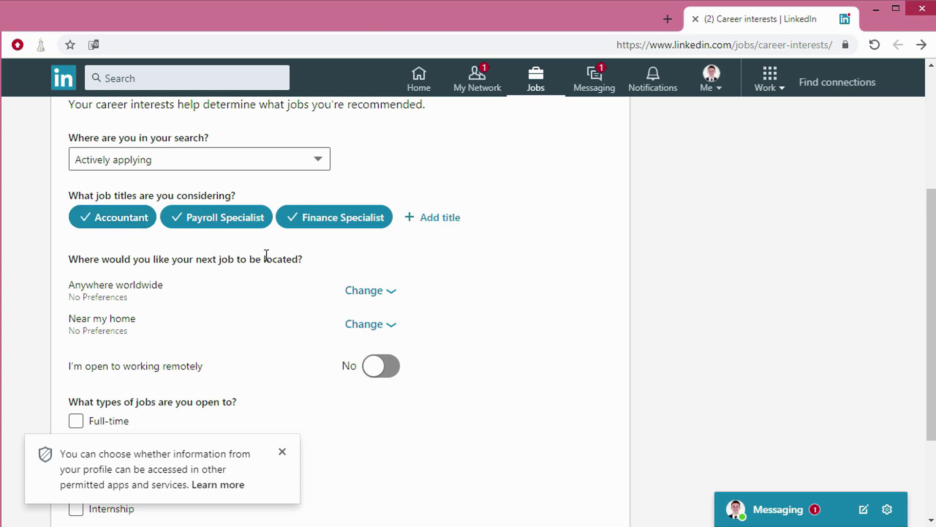
pyautogui.click(446, 221)
pyautogui.write('cus')
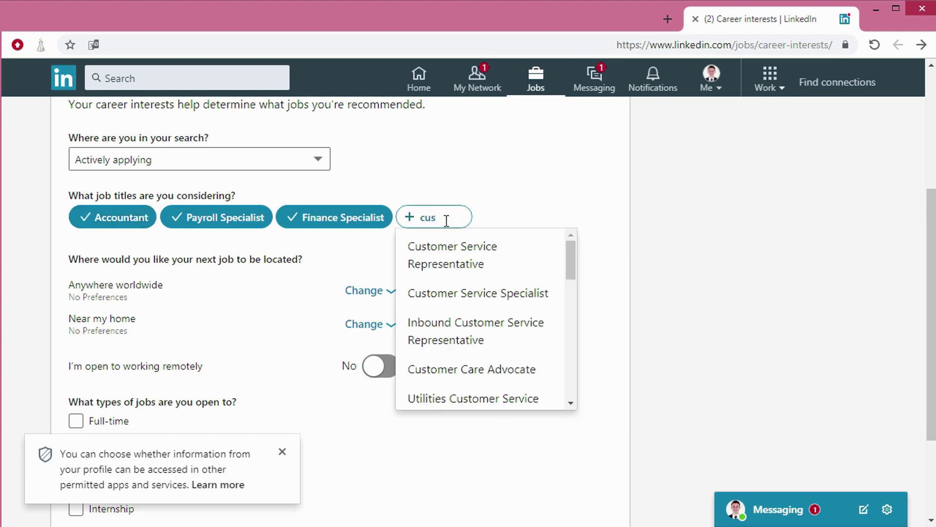
pyautogui.click(461, 246)
pyautogui.click(80, 245)
pyautogui.write('sa')
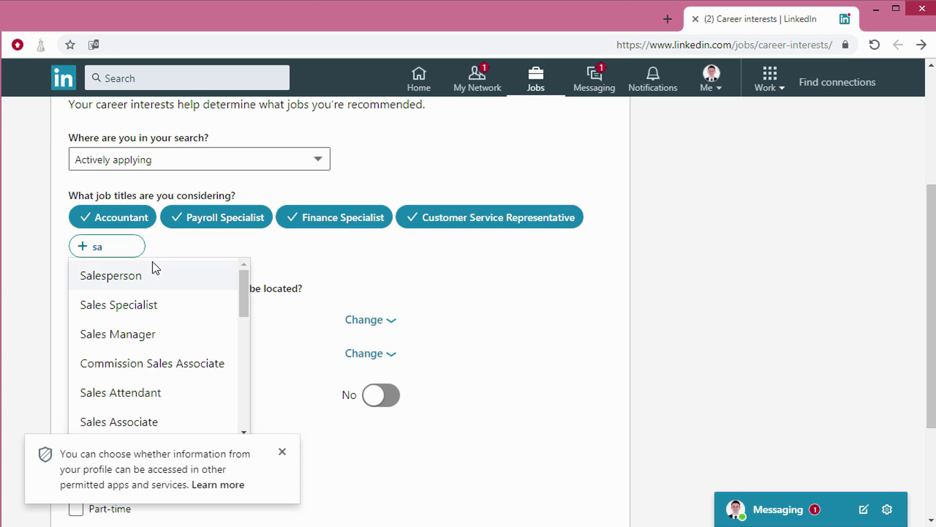
pyautogui.doubleClick(102, 247)
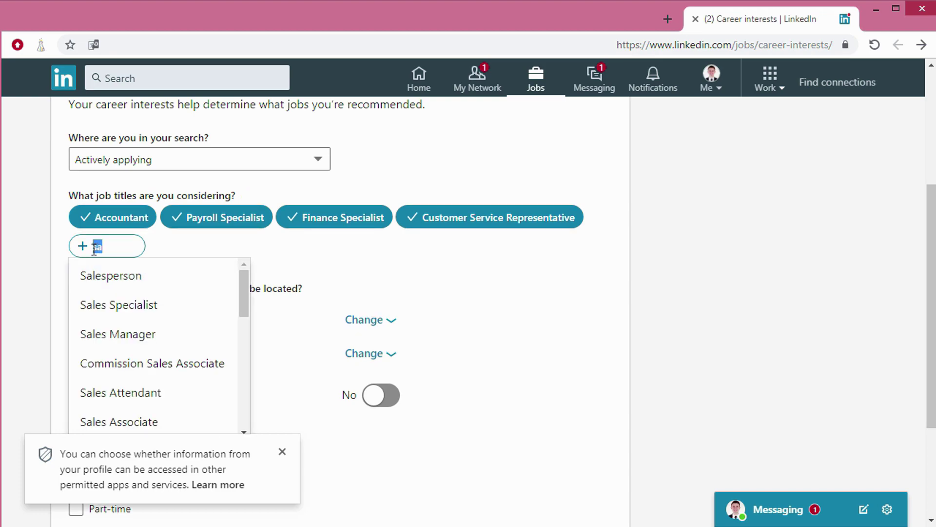
pyautogui.press('BackSpace')
pyautogui.click(24, 262)
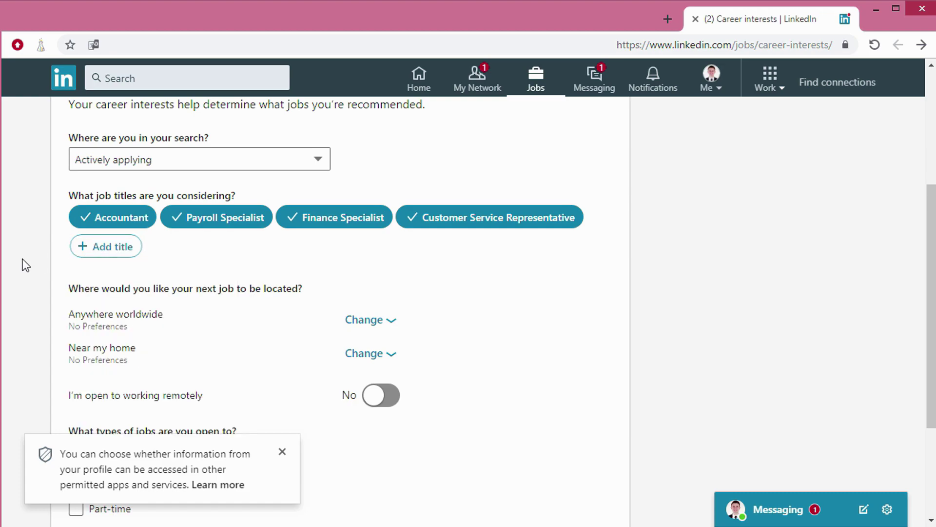
# - Add Egypt as a preferred location for the next job under the worldwide location preference
pyautogui.scroll(-1, 18, 308)
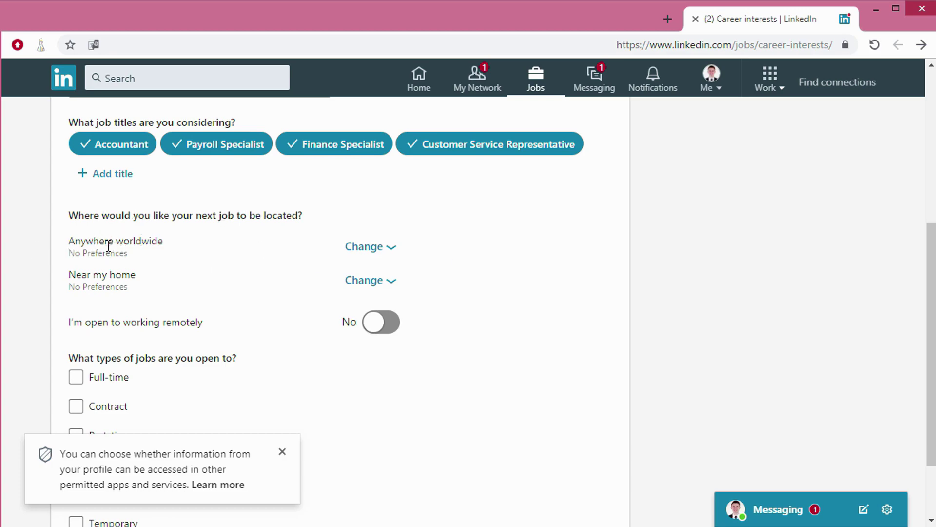
pyautogui.click(392, 248)
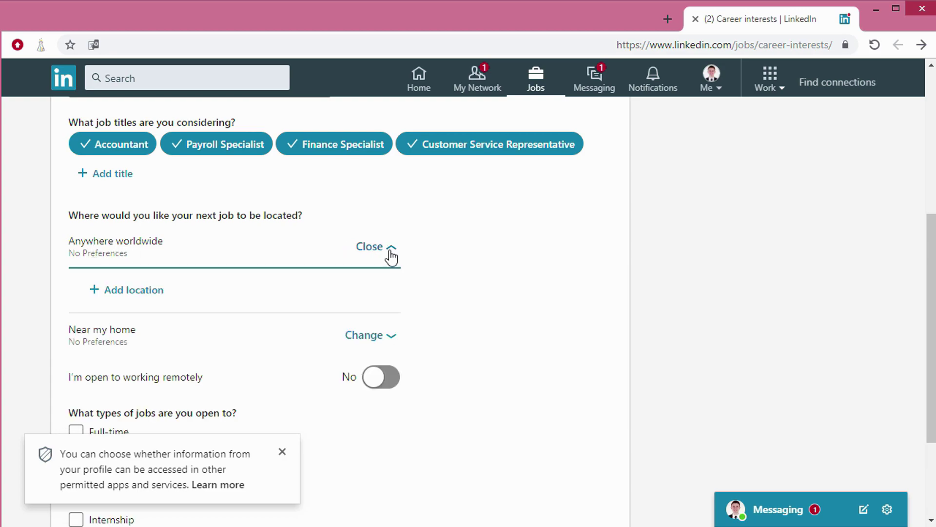
pyautogui.click(126, 293)
pyautogui.write('egy')
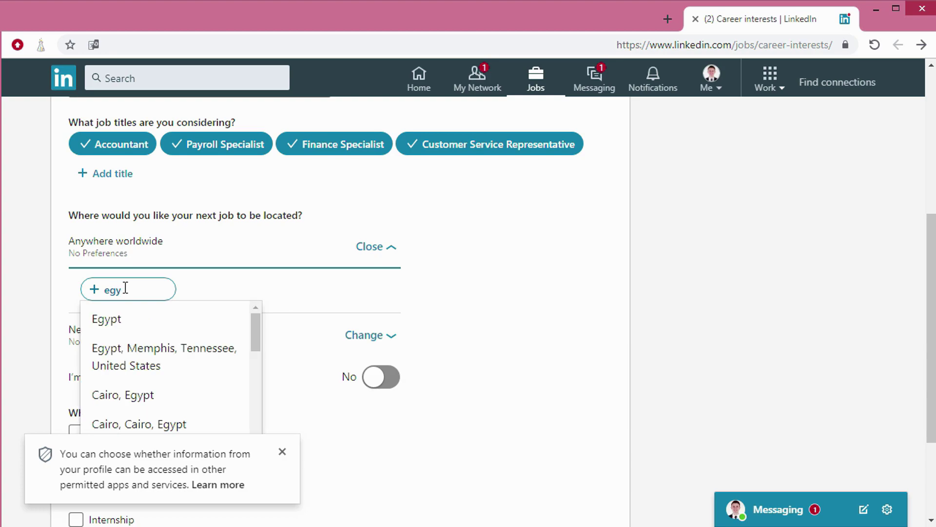
pyautogui.scroll(-3, 135, 404)
pyautogui.scroll(3, 139, 393)
pyautogui.click(130, 318)
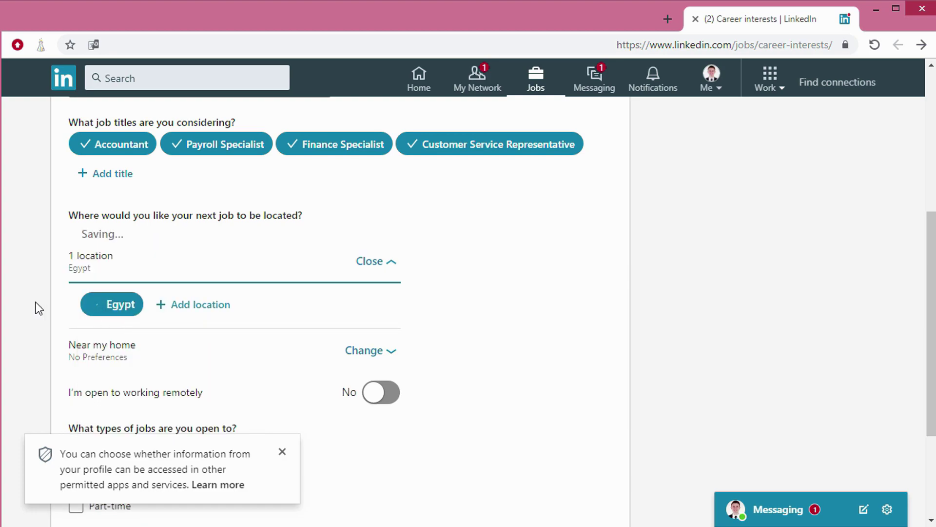
# - Look at the commute options for jobs near home without setting them, and mark yourself as open to working remotely
pyautogui.scroll(-1, 38, 308)
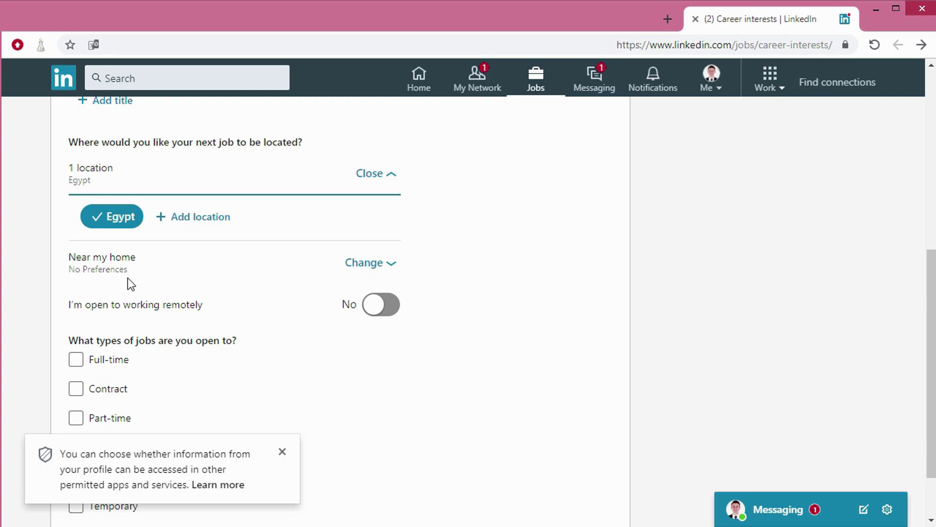
pyautogui.click(376, 271)
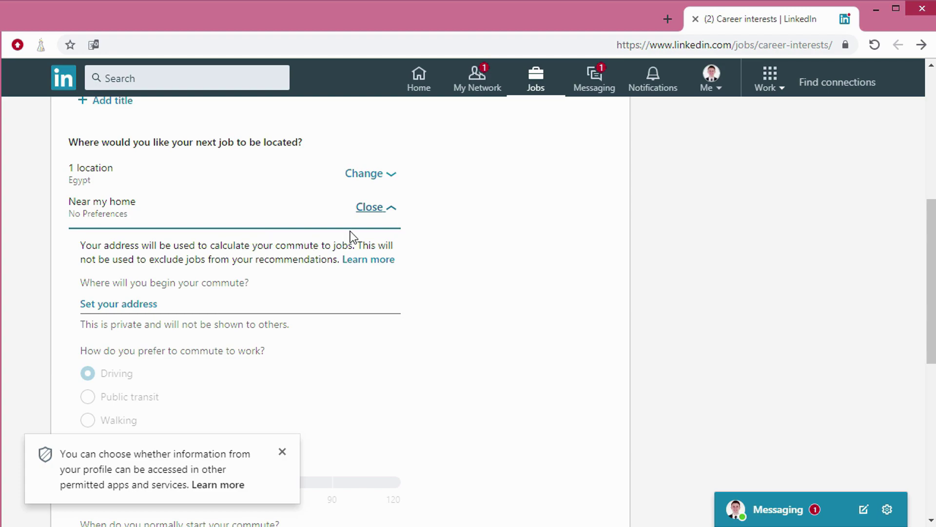
pyautogui.click(391, 218)
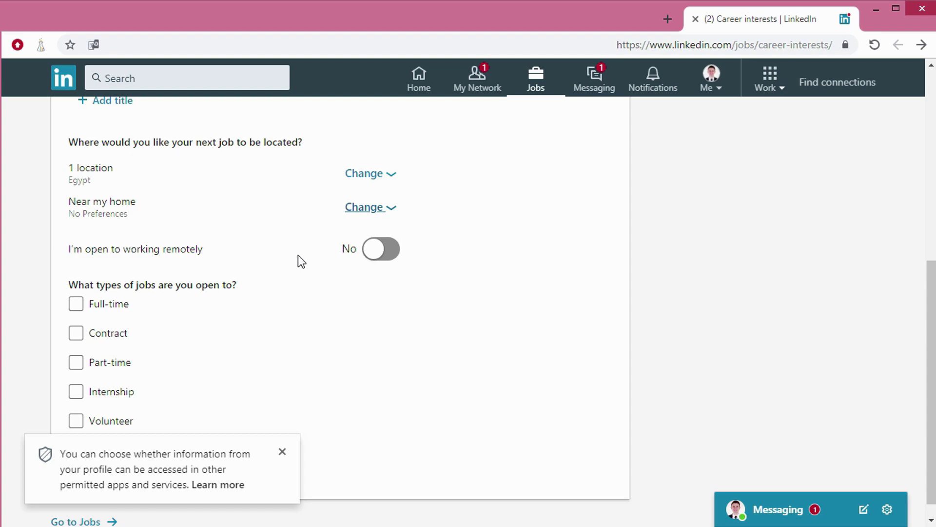
pyautogui.click(395, 257)
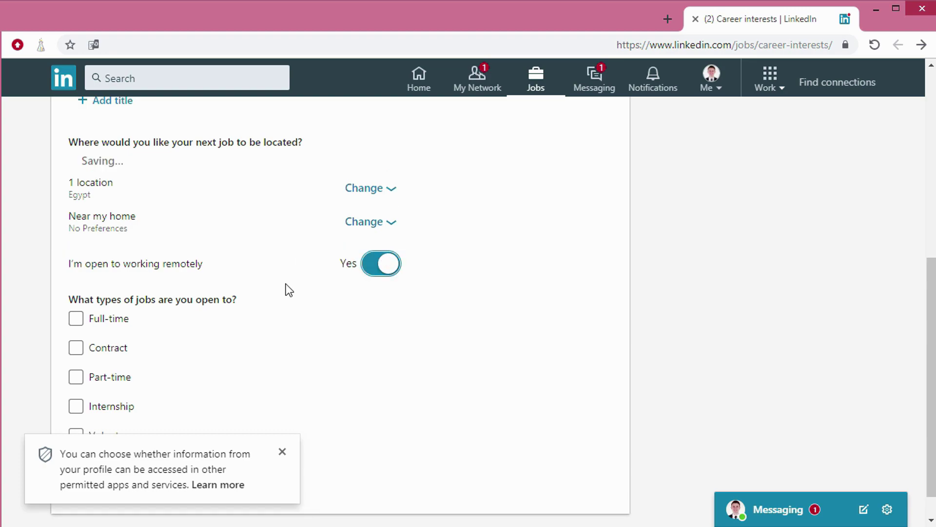
# - Dismiss the notice about profile information access and select Full-time as the job type you are open to
pyautogui.scroll(-1, 31, 334)
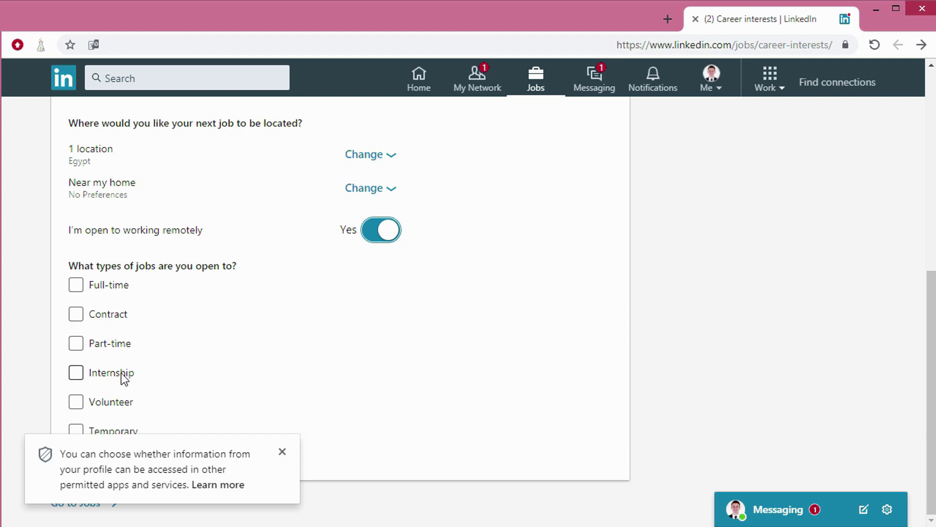
pyautogui.click(283, 452)
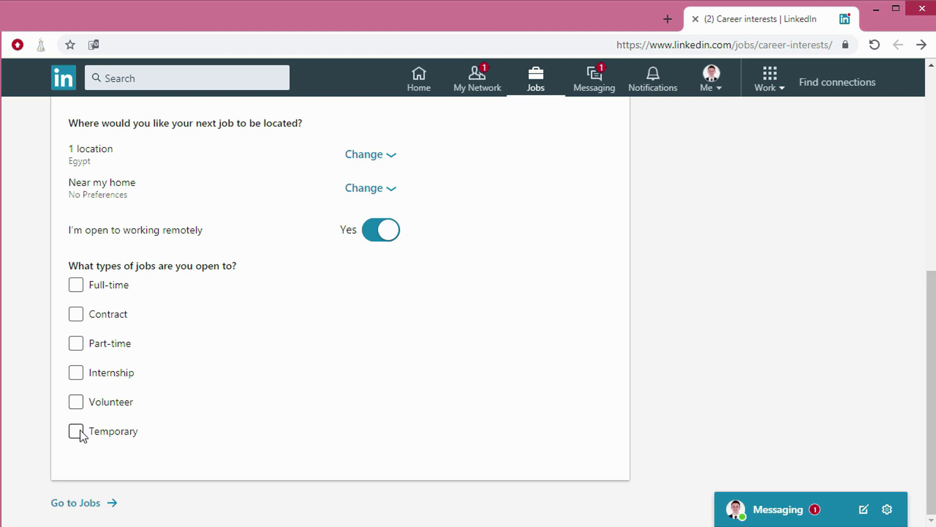
pyautogui.click(78, 287)
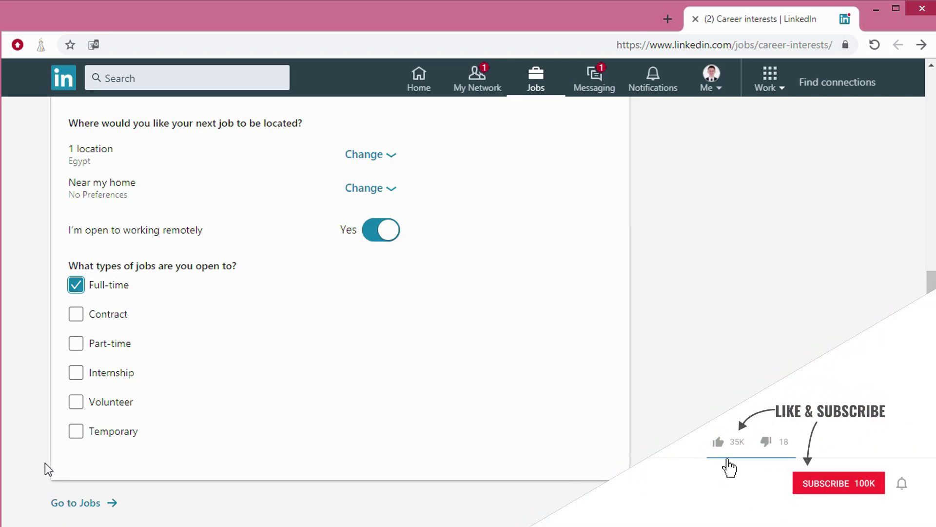
pyautogui.scroll(8, 43, 469)
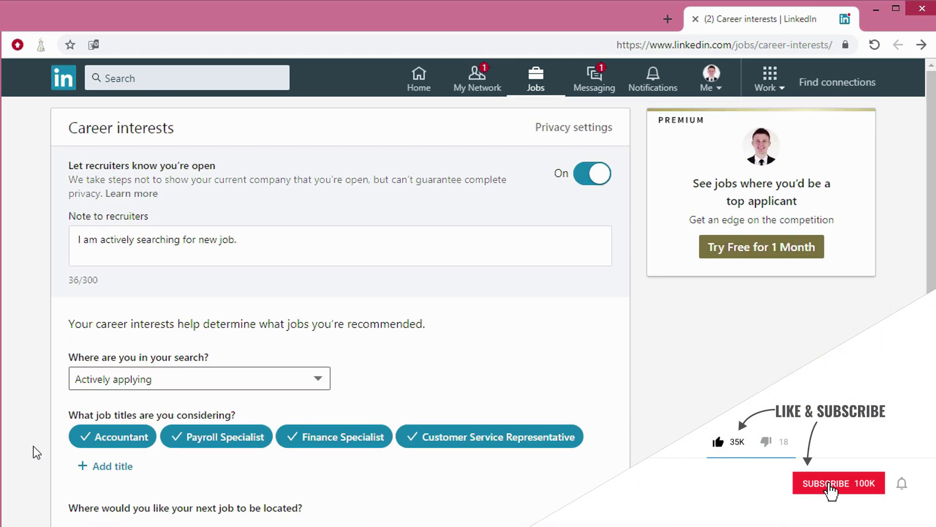
pyautogui.scroll(-8, 36, 451)
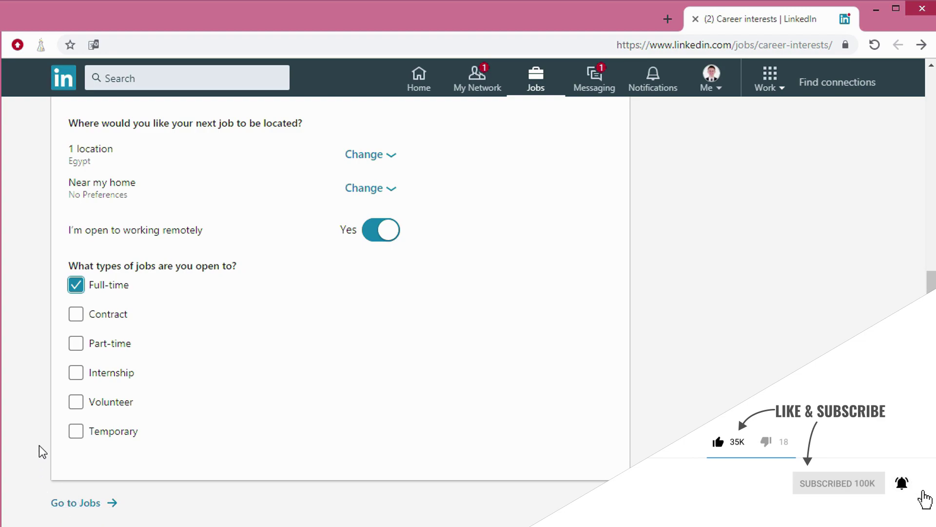
# - Go to the Jobs page and search for Accountant jobs
pyautogui.click(100, 503)
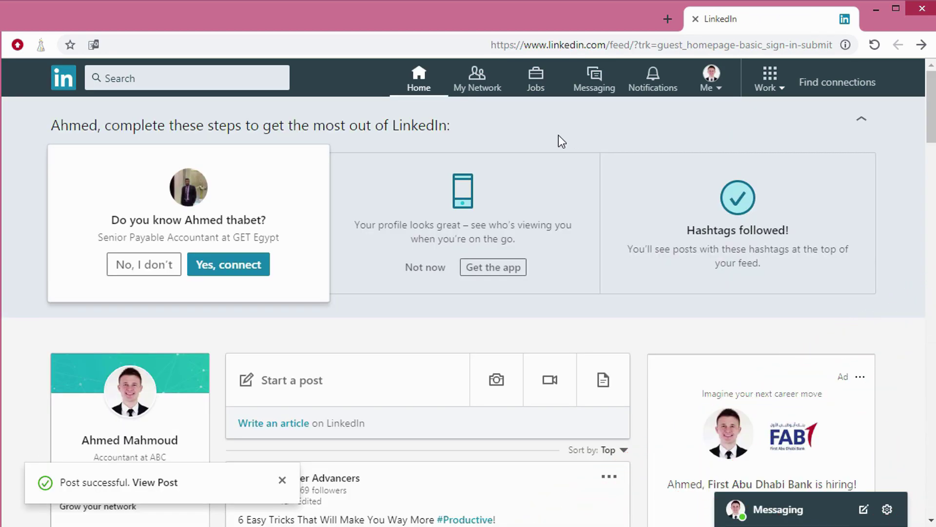
pyautogui.click(548, 91)
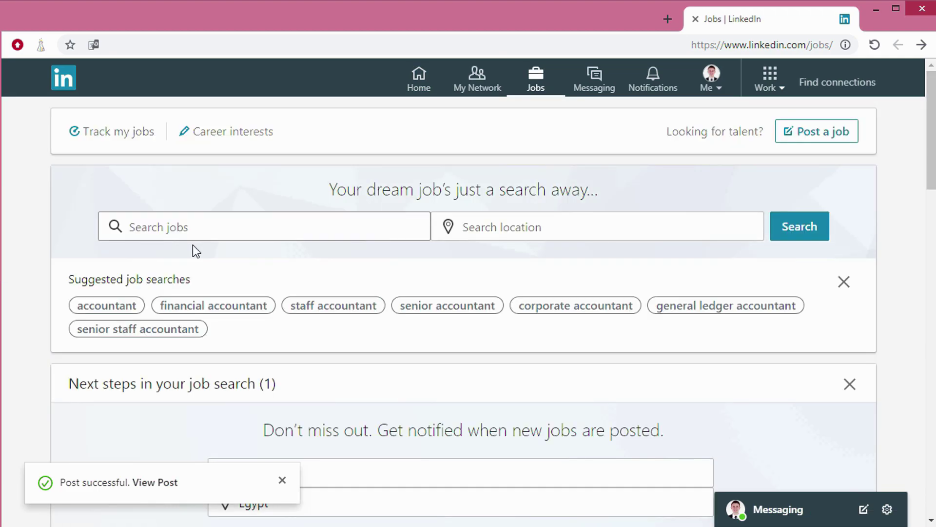
pyautogui.click(226, 223)
pyautogui.write('ac')
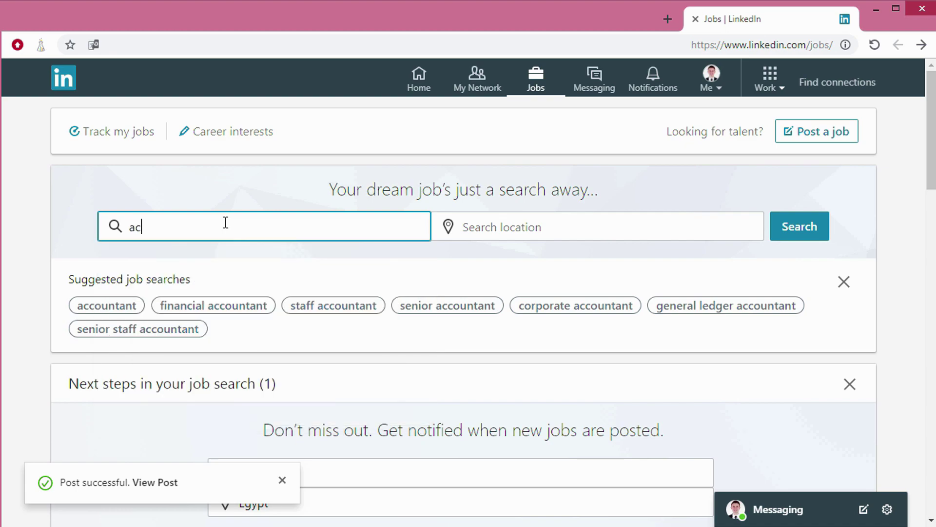
pyautogui.write('coun')
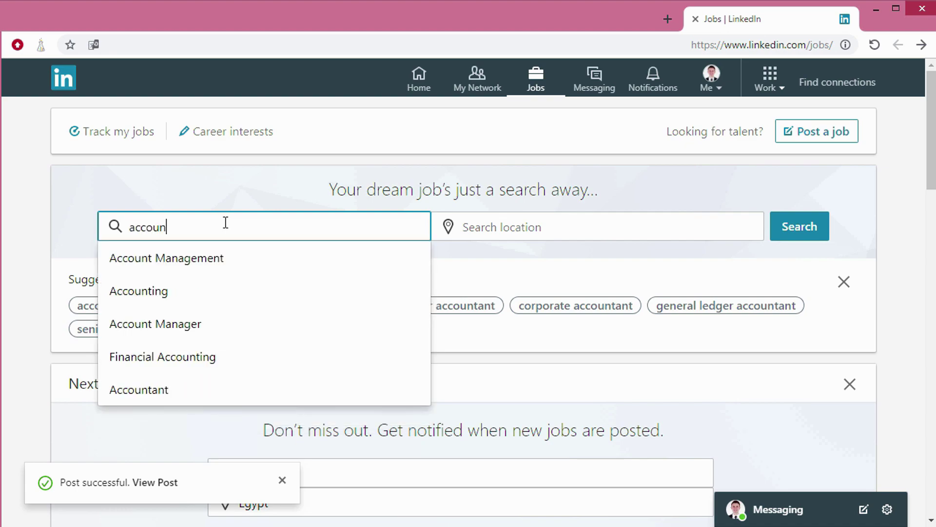
pyautogui.click(170, 391)
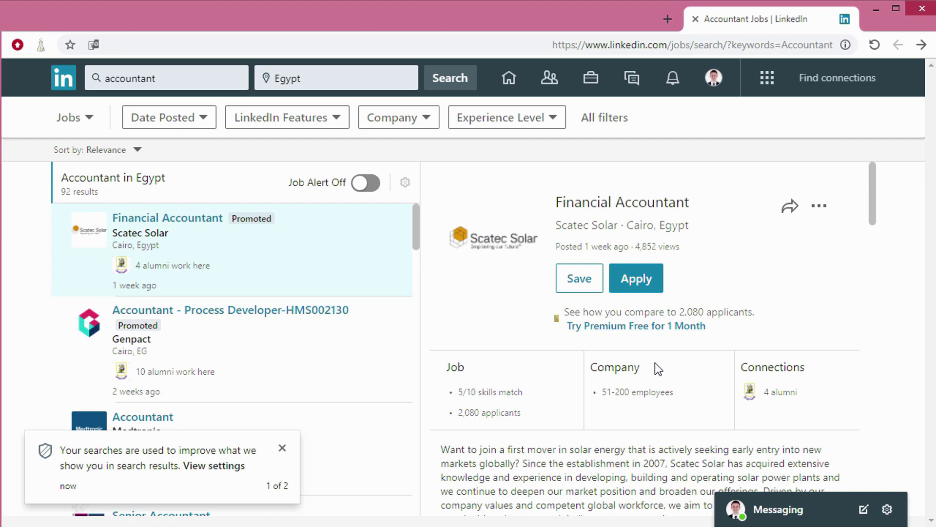
# - Open Medtronic's Accountant posting from the results and check when it was posted and how often it was viewed
pyautogui.scroll(-3, 257, 356)
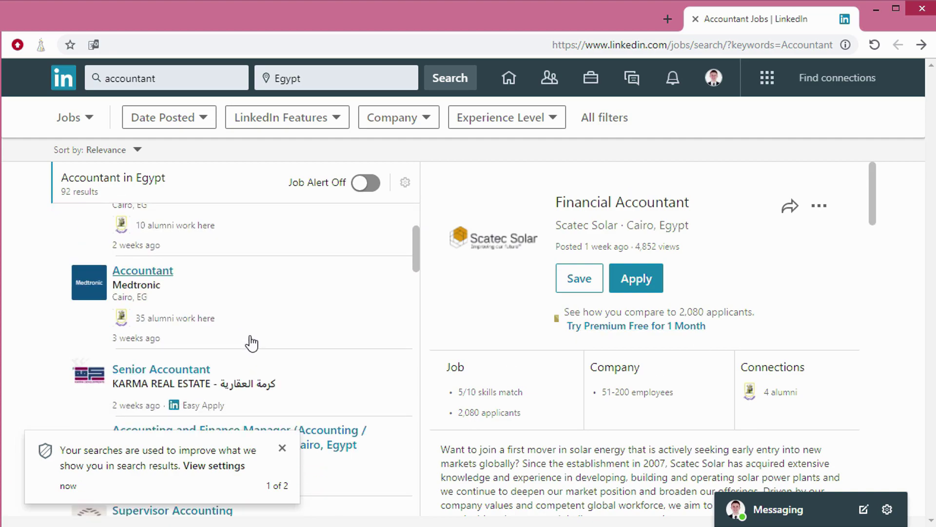
pyautogui.click(254, 309)
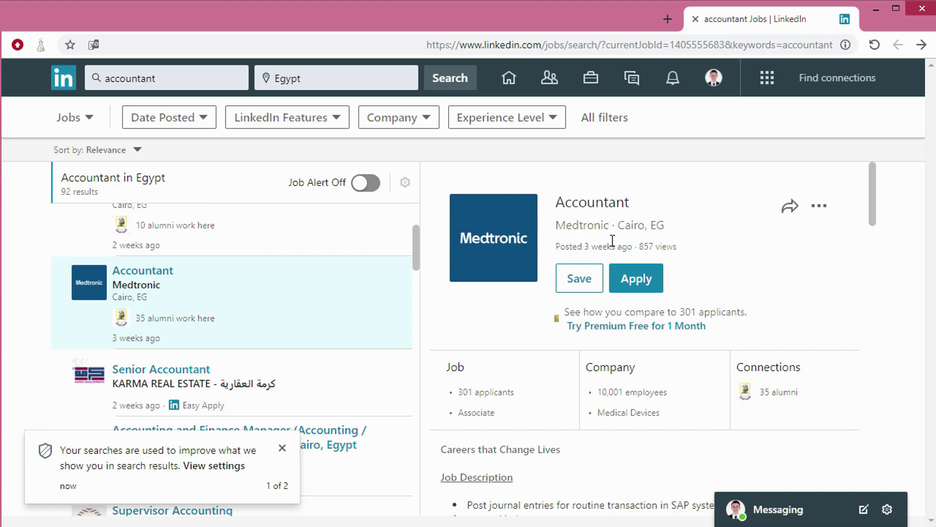
pyautogui.moveTo(587, 246); pyautogui.dragTo(630, 245)
pyautogui.click(646, 247)
pyautogui.moveTo(641, 246); pyautogui.dragTo(654, 245)
pyautogui.click(658, 245)
# - Read the Medtronic posting's job description, must-have and nice-to-have requirements, company information, employment type and job functions
pyautogui.scroll(-3, 704, 407)
pyautogui.scroll(-2, 695, 403)
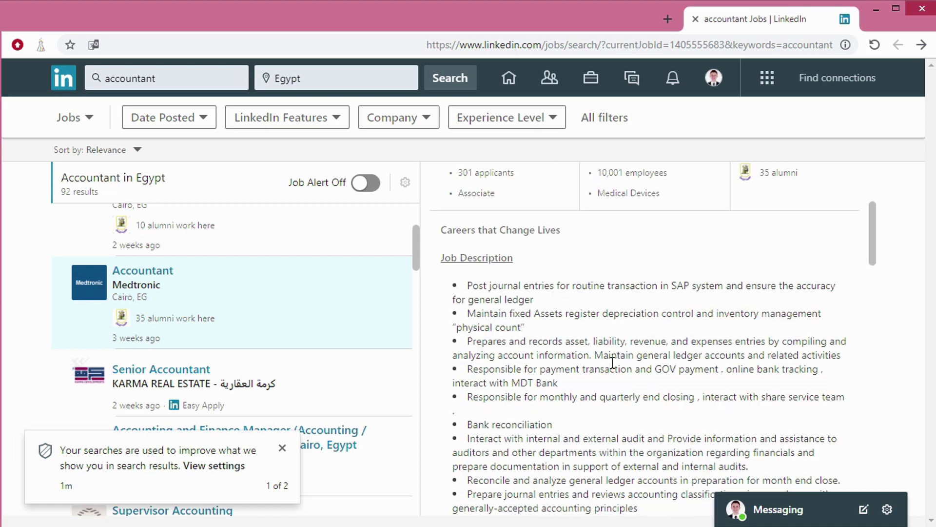
pyautogui.scroll(-2, 612, 363)
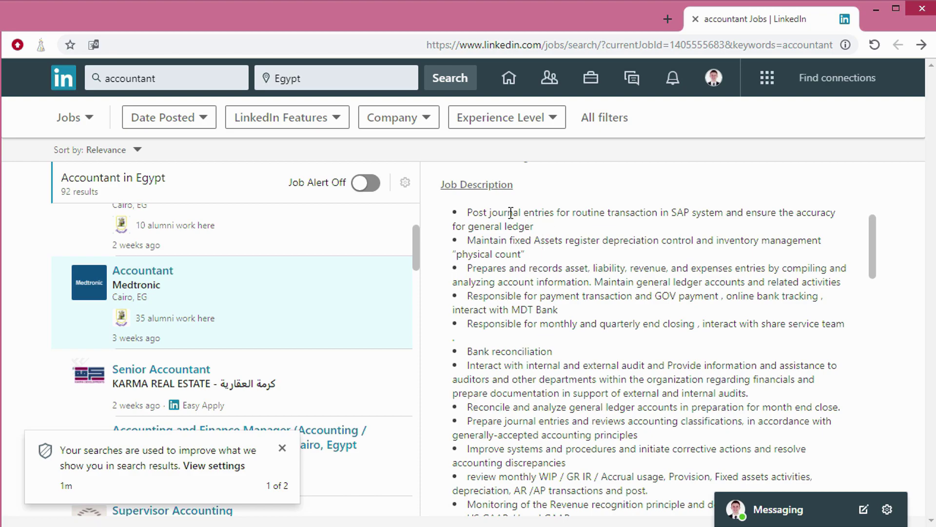
pyautogui.scroll(-6, 506, 339)
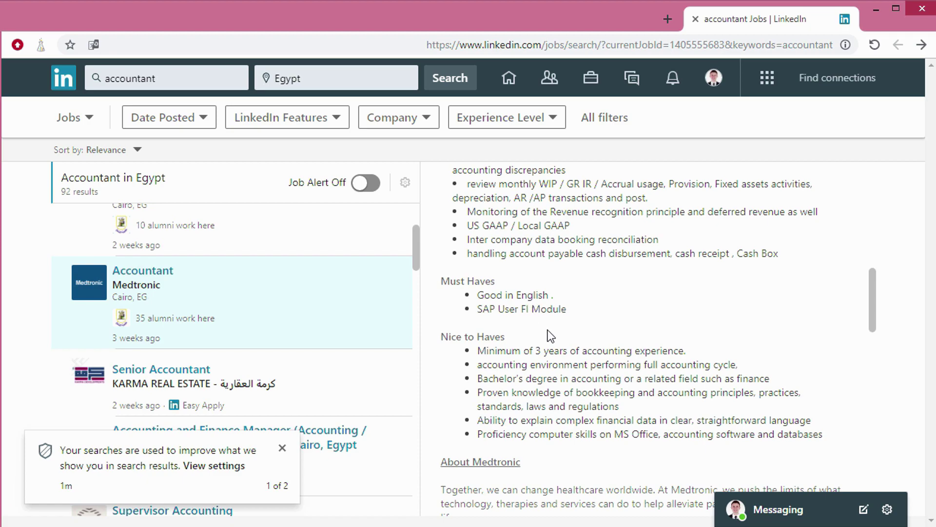
pyautogui.scroll(-2, 542, 314)
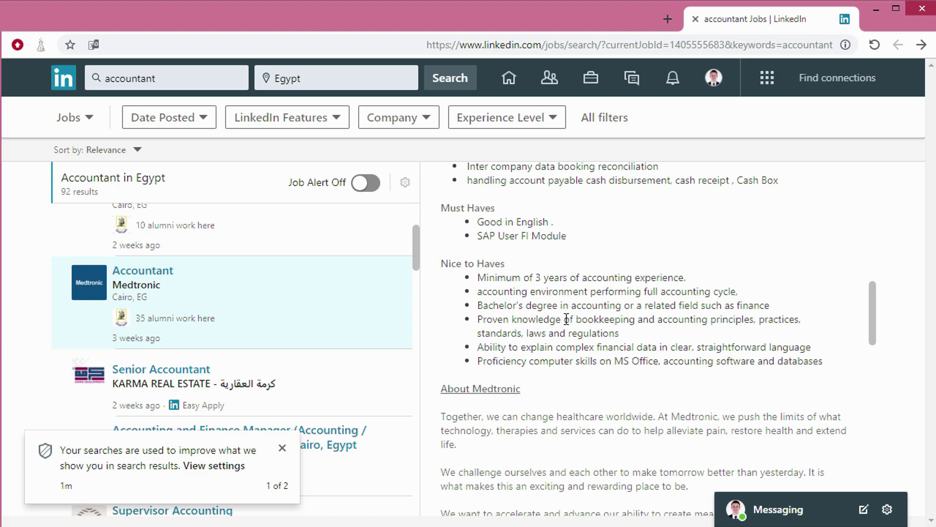
pyautogui.scroll(-3, 568, 351)
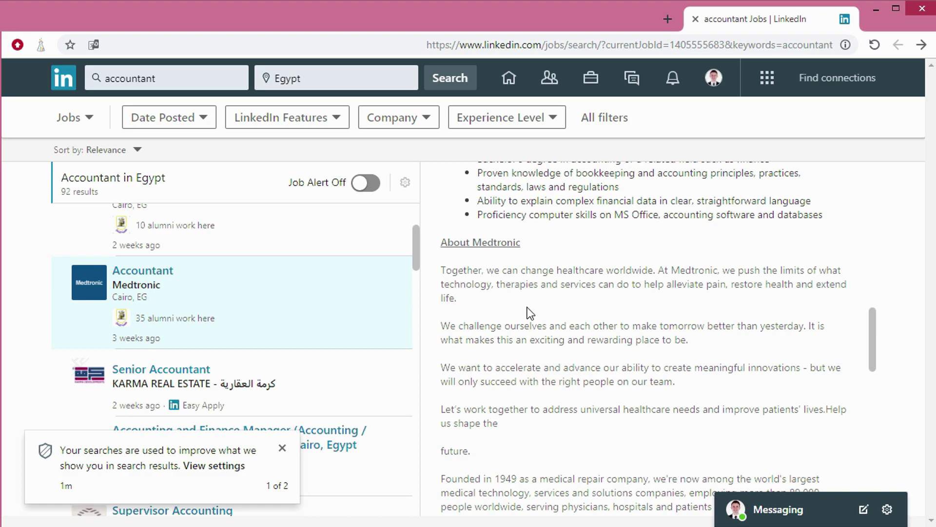
pyautogui.scroll(-6, 468, 259)
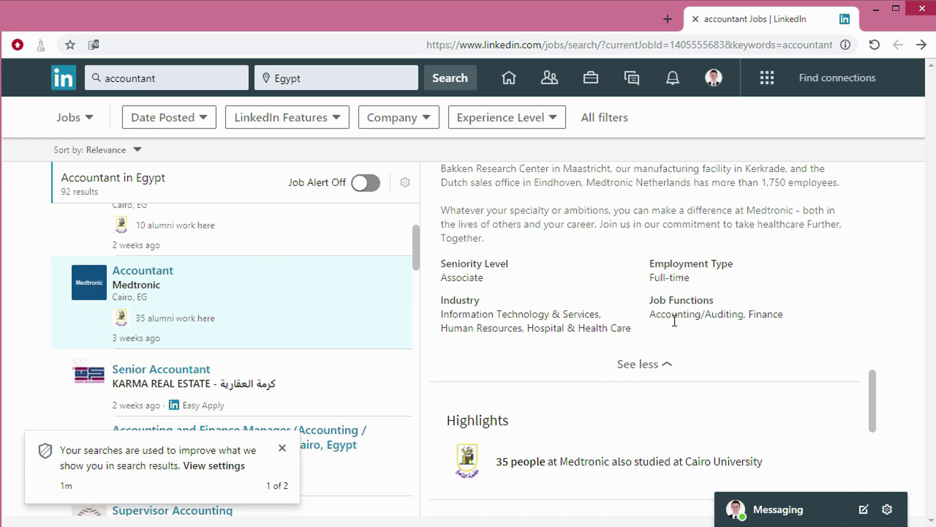
pyautogui.moveTo(652, 314); pyautogui.dragTo(749, 315)
pyautogui.scroll(-3, 686, 308)
pyautogui.scroll(15, 685, 308)
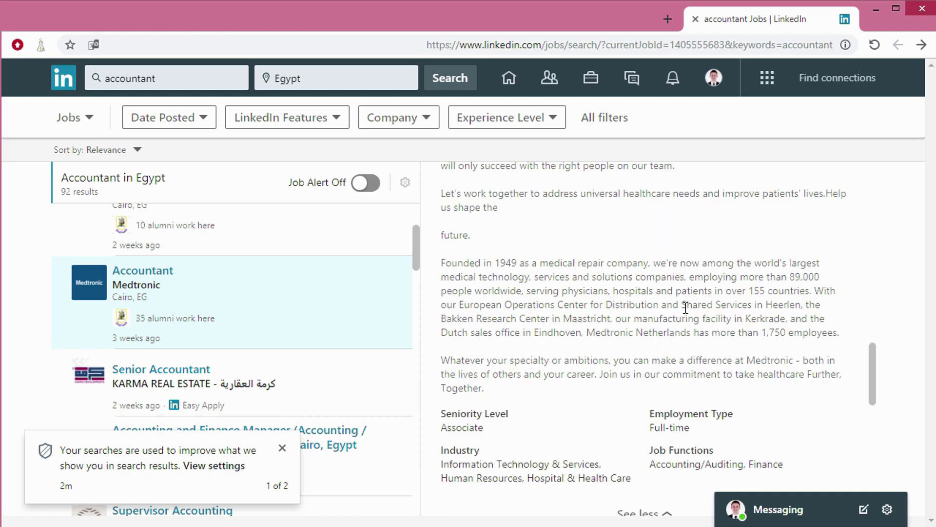
# - Apply for the Medtronic Accountant job through the company's careers site, accepting its cookies, and return to the LinkedIn results
pyautogui.click(619, 282)
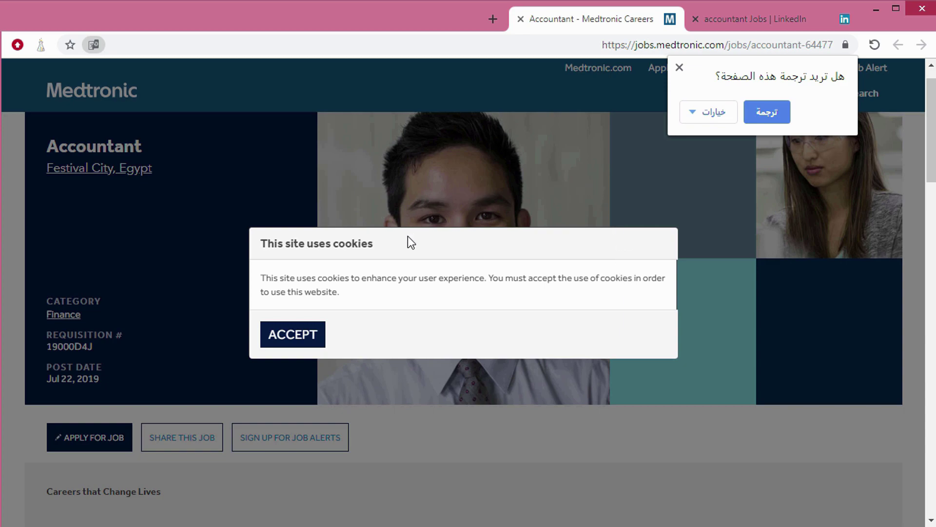
pyautogui.click(303, 336)
pyautogui.scroll(-2, 104, 359)
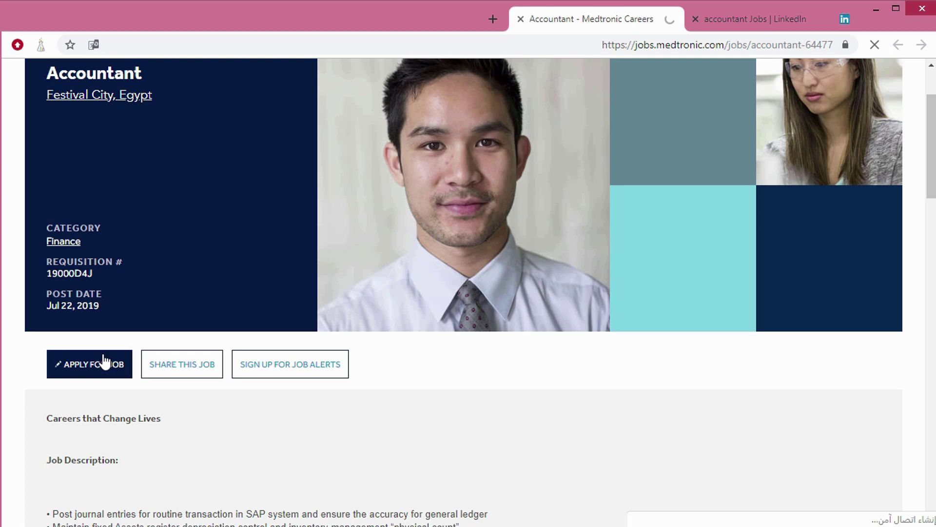
pyautogui.click(104, 361)
pyautogui.hotkey('ctrl', 'w')
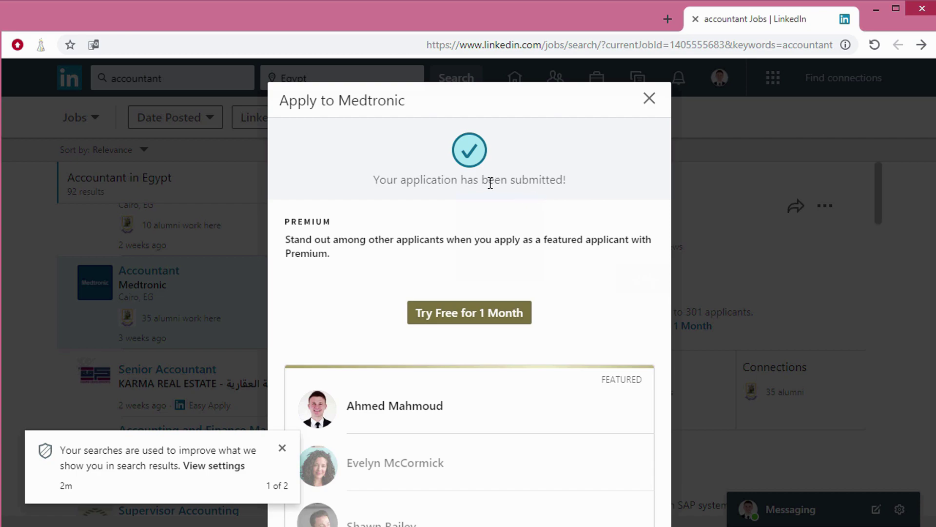
pyautogui.click(649, 100)
# - Open the Supervisor Accounting posting from Sheraton Hotels & Resorts and read through its job summary
pyautogui.scroll(-2, 257, 324)
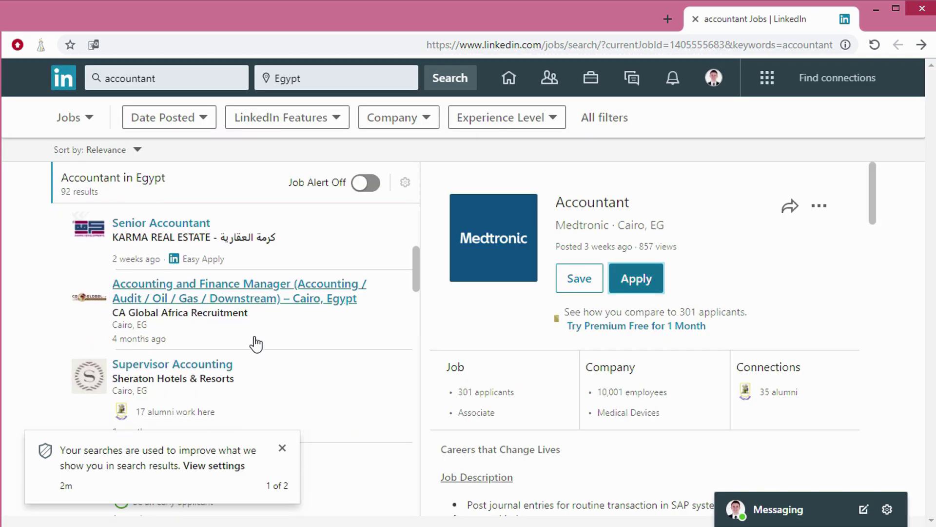
pyautogui.click(255, 361)
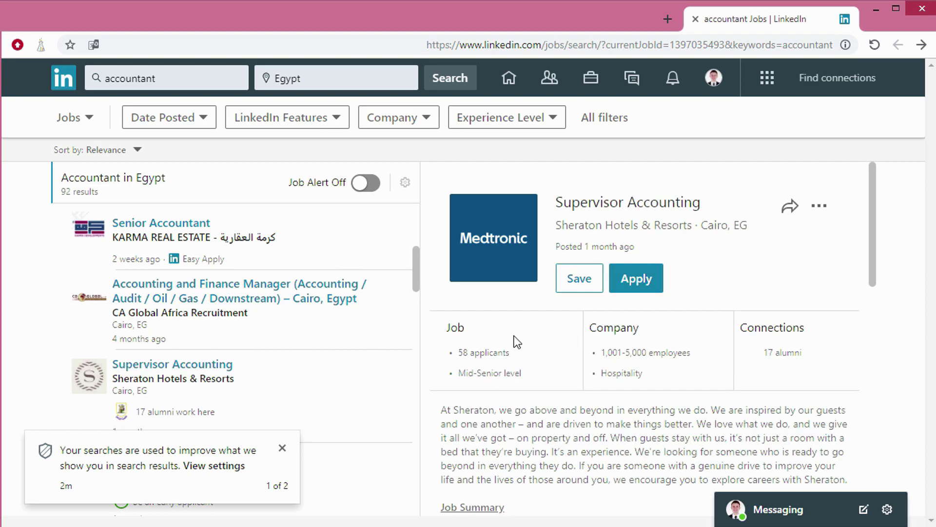
pyautogui.scroll(-6, 596, 417)
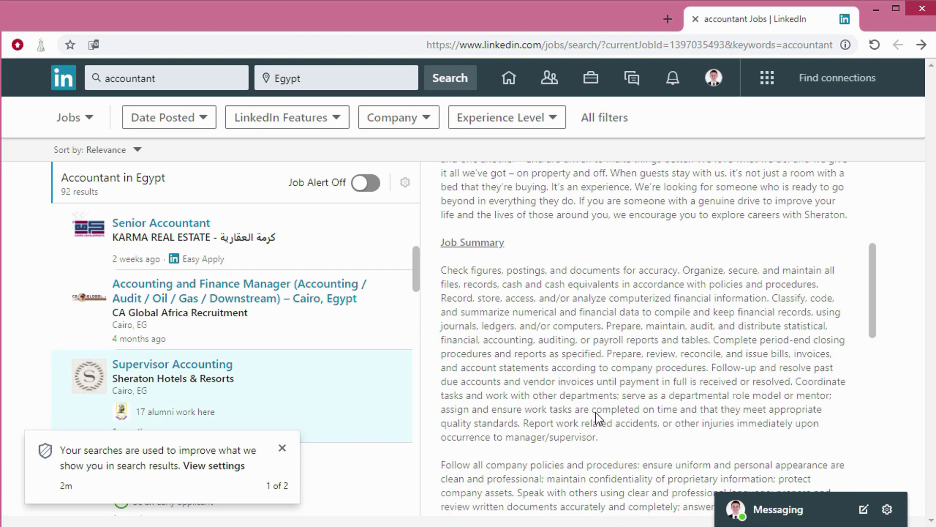
pyautogui.scroll(-4, 596, 417)
pyautogui.scroll(10, 596, 417)
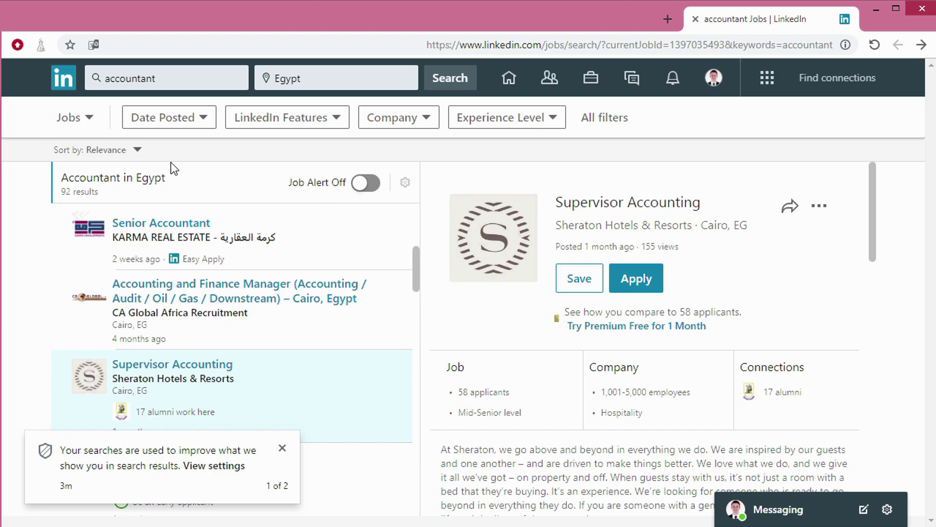
# - Create a job alert for accountant in Egypt, received daily via Email & notifications
pyautogui.click(361, 185)
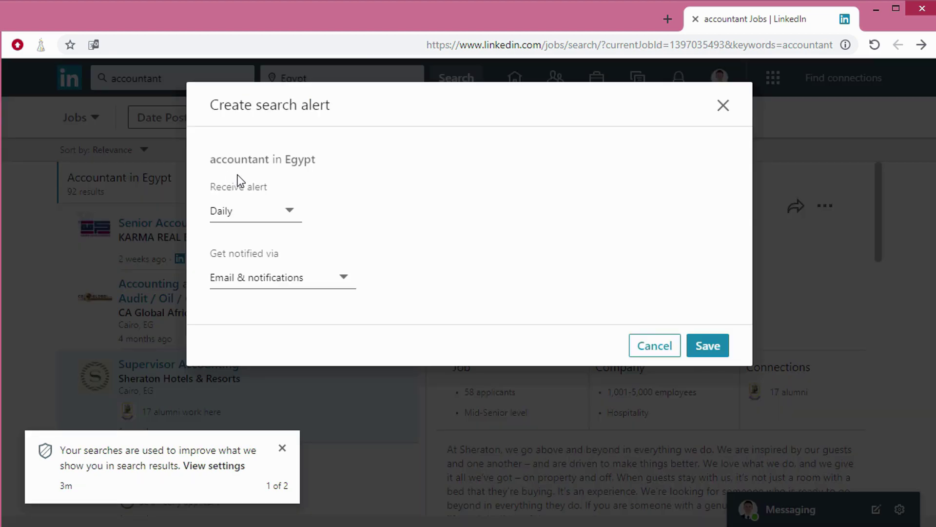
pyautogui.click(287, 215)
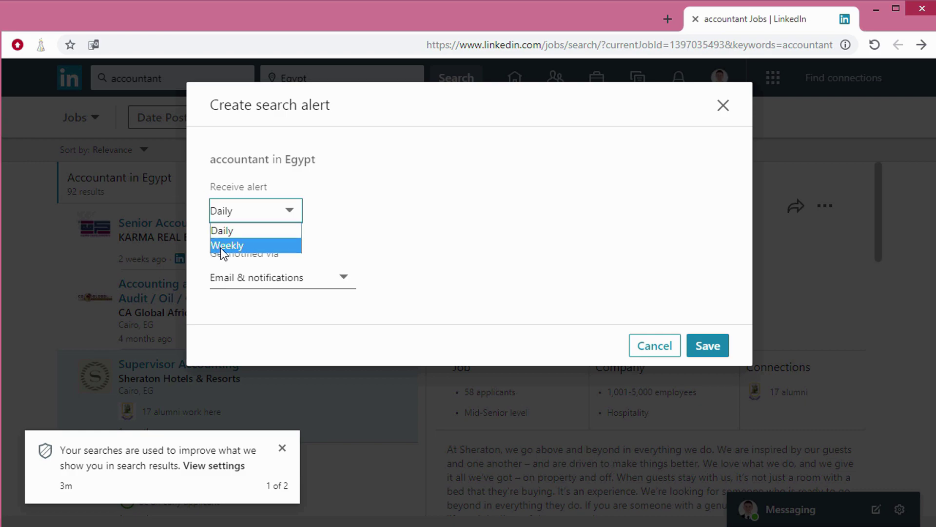
pyautogui.click(244, 232)
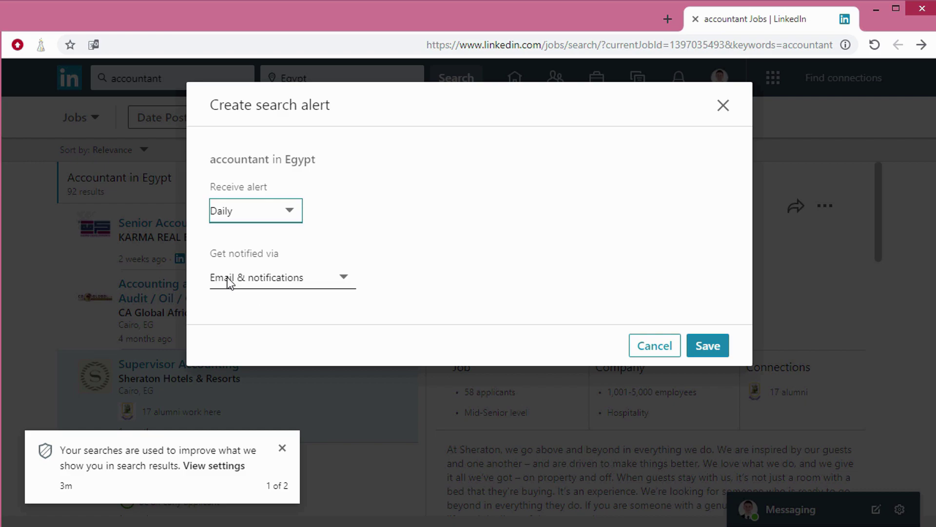
pyautogui.click(344, 278)
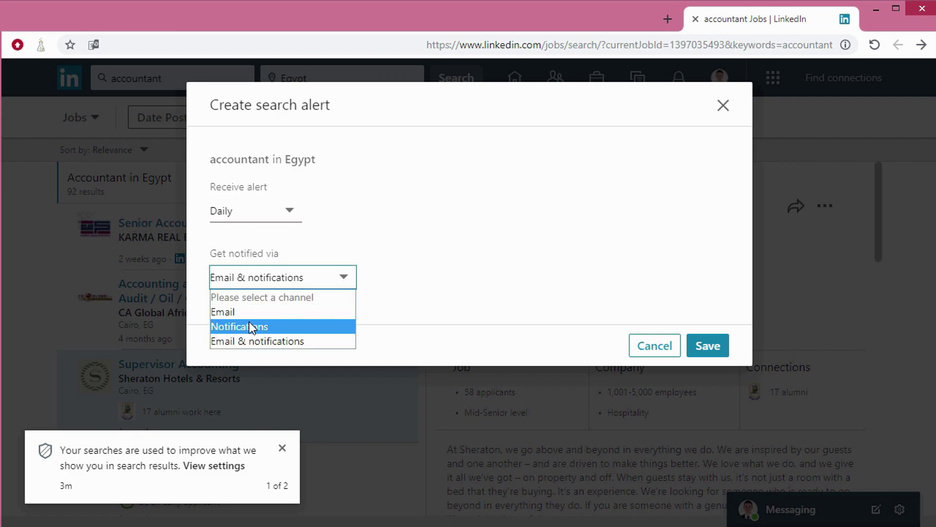
pyautogui.click(280, 340)
pyautogui.click(707, 345)
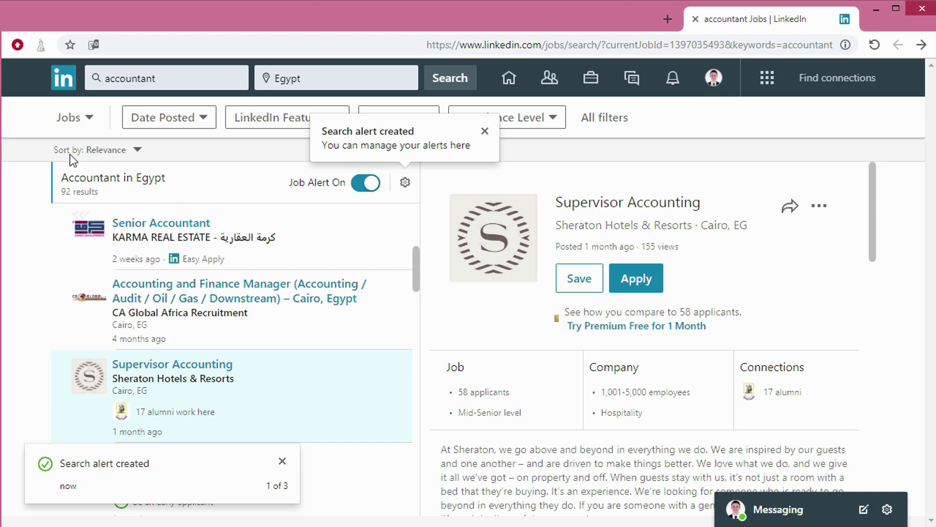
# - Sort the accountant results by post date, and review the Date Posted and LinkedIn Features filter options without applying any
pyautogui.click(117, 159)
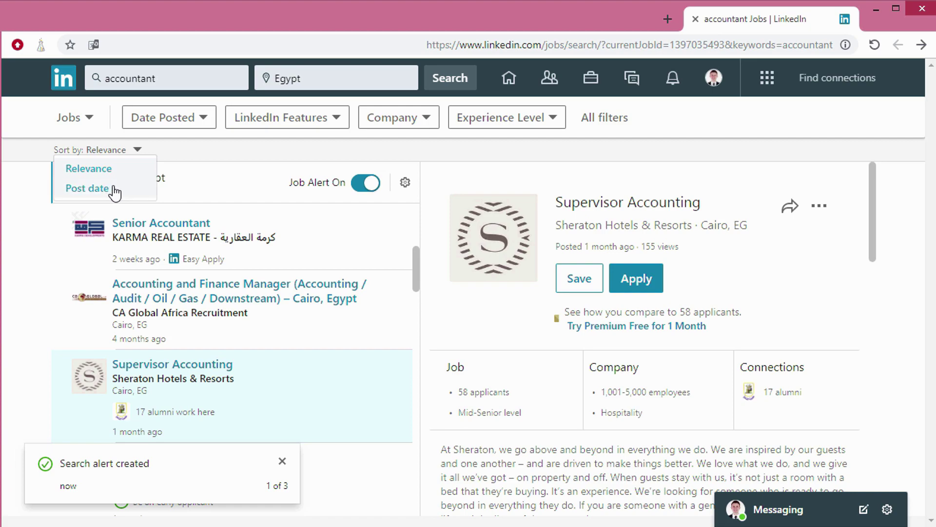
pyautogui.click(88, 188)
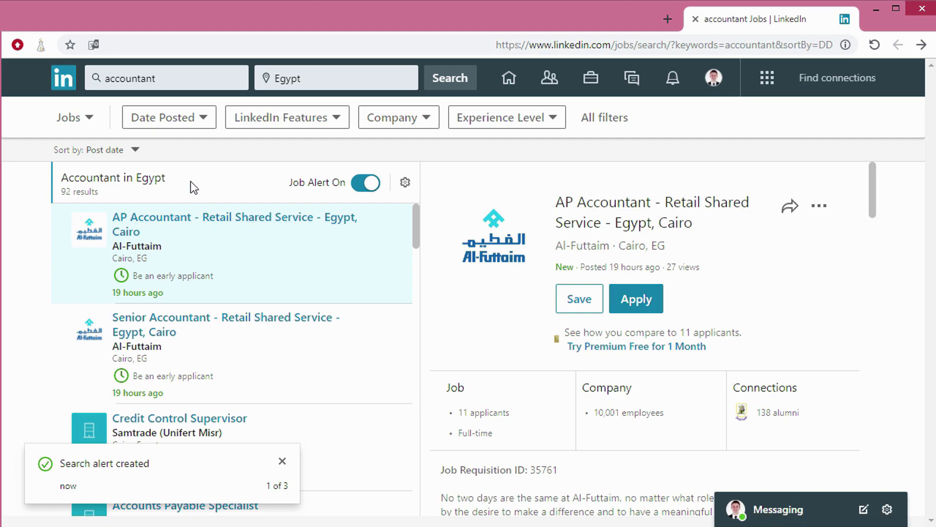
pyautogui.click(177, 123)
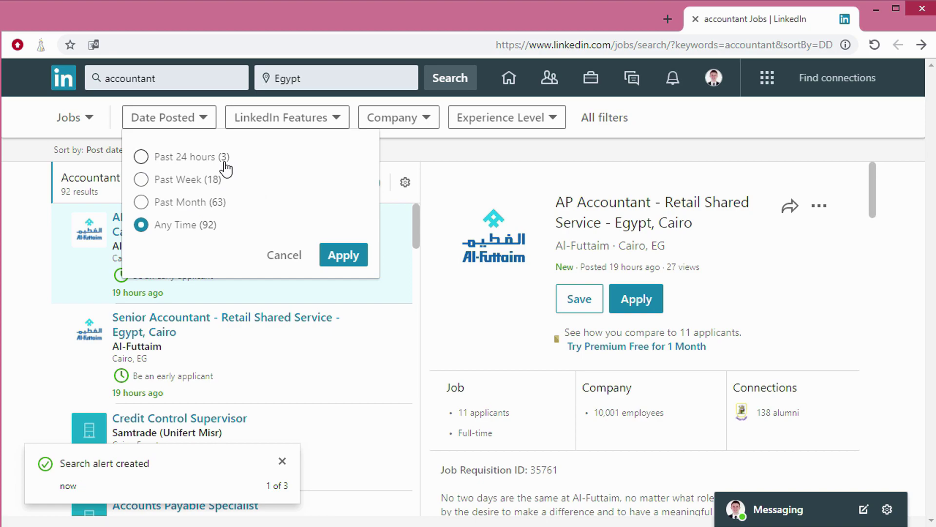
pyautogui.click(283, 244)
pyautogui.click(310, 119)
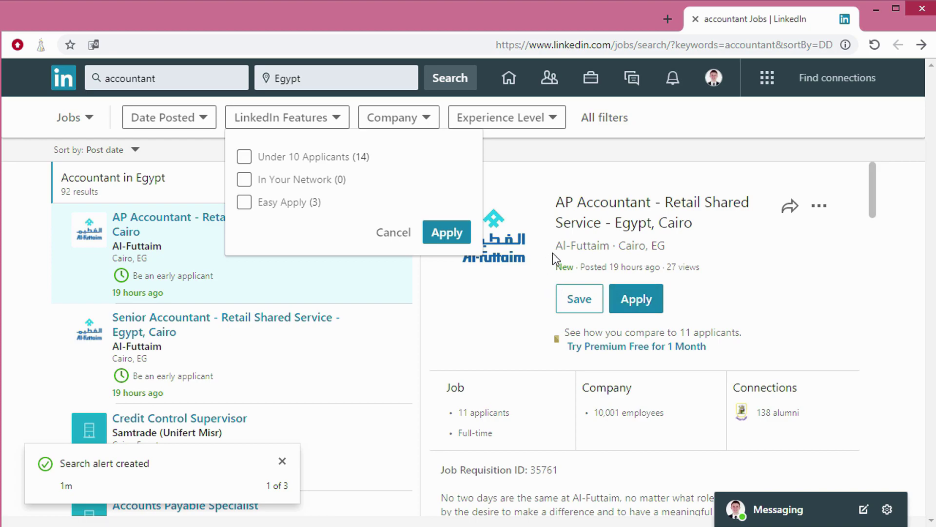
pyautogui.click(395, 239)
# - Try adding Cocacola North America to the Company filter
pyautogui.click(425, 119)
pyautogui.click(417, 163)
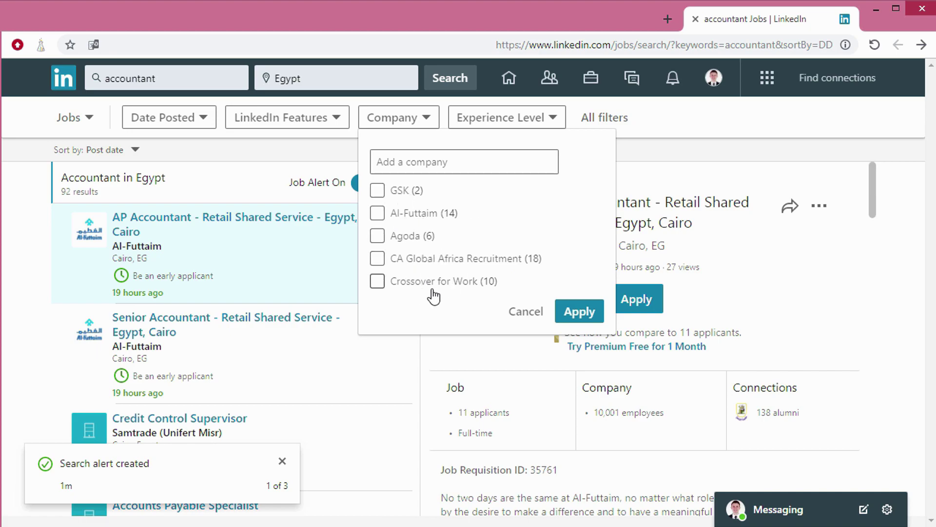
pyautogui.click(405, 163)
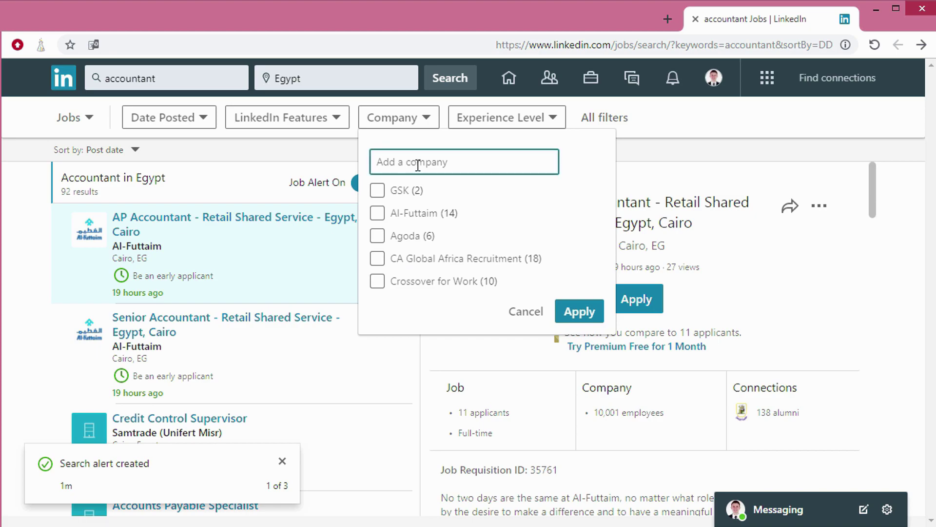
pyautogui.write('cocacol')
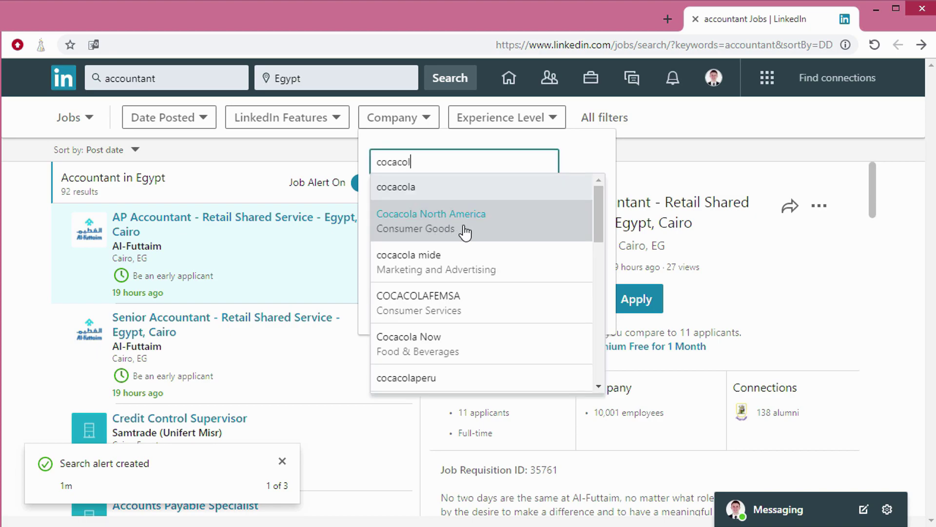
pyautogui.click(463, 233)
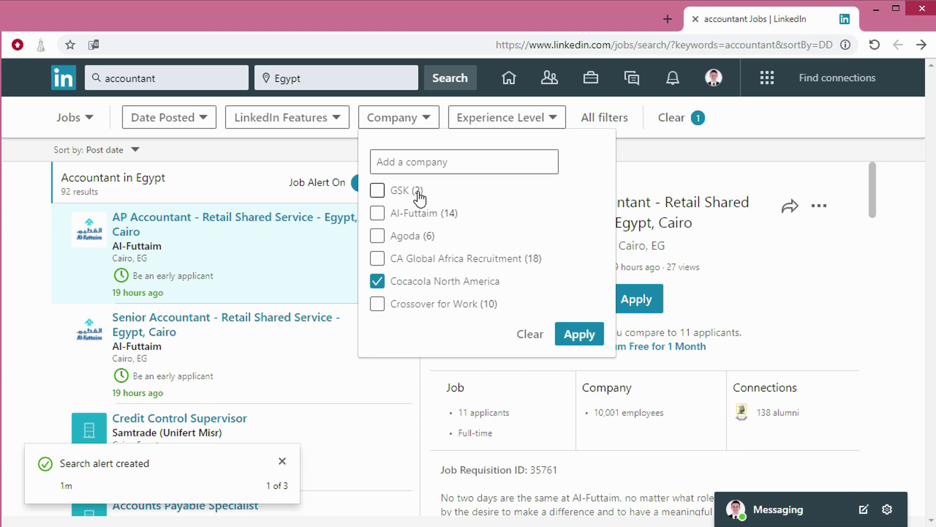
# - Review the Experience Level options and the full set of job filters, and leave them without applying any
pyautogui.click(493, 118)
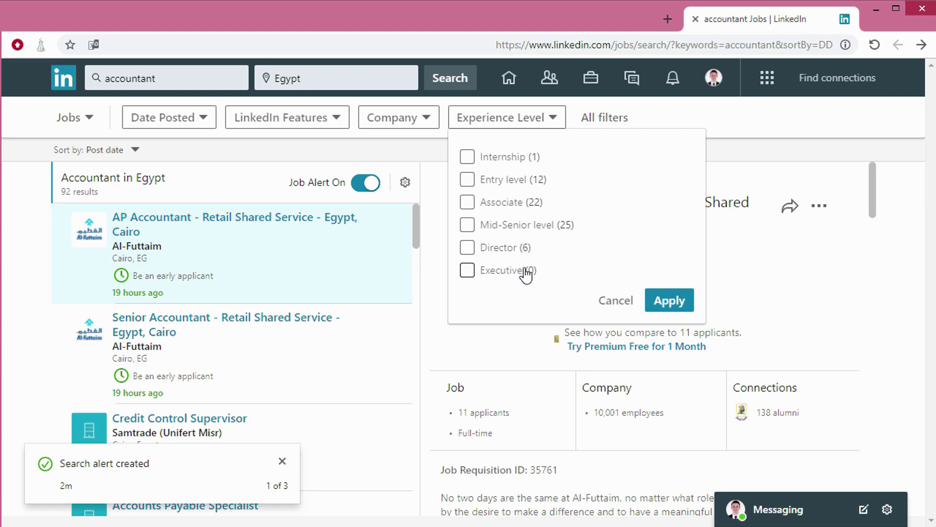
pyautogui.click(617, 122)
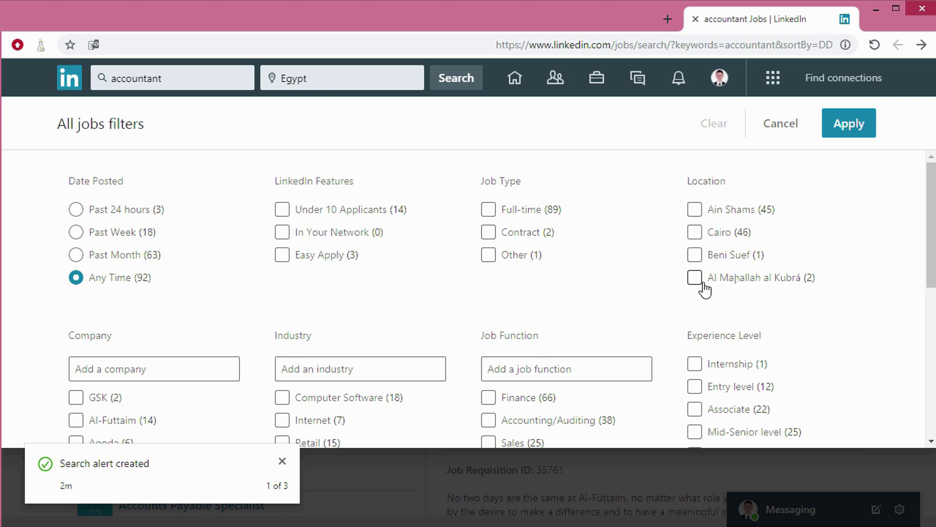
pyautogui.scroll(-3, 108, 198)
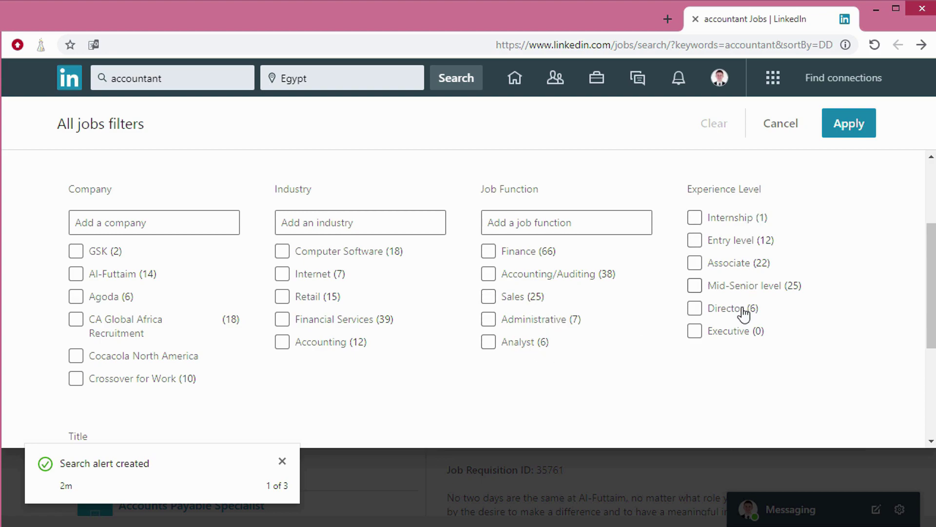
pyautogui.click(798, 131)
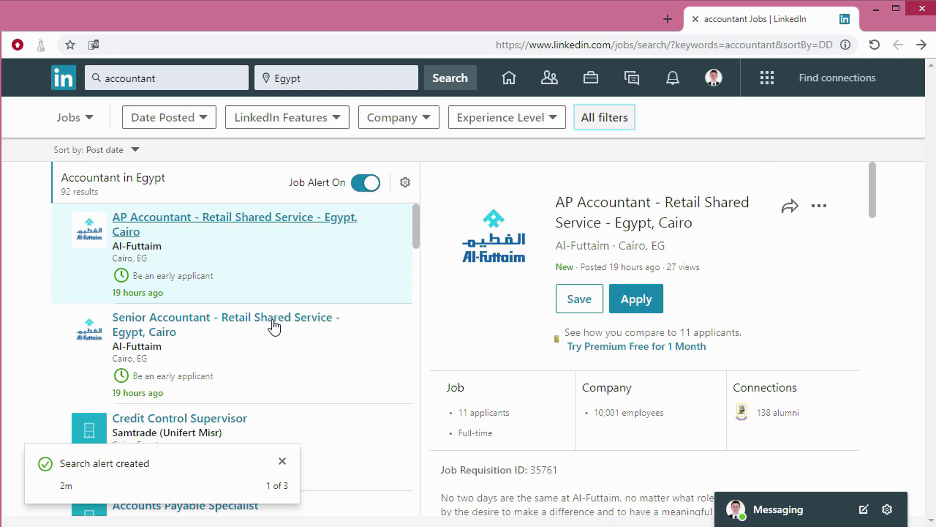